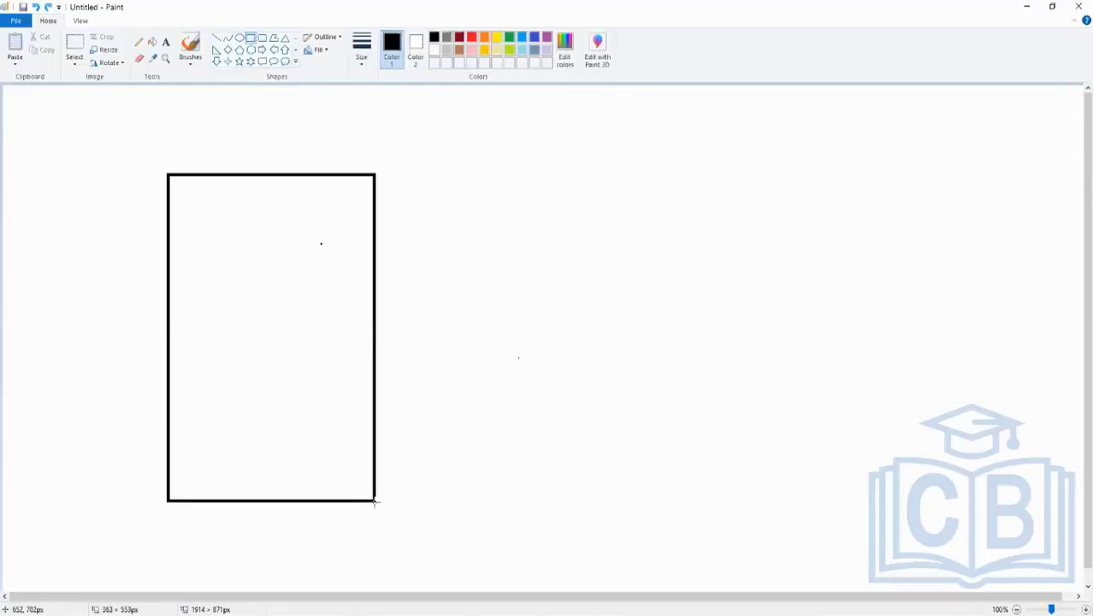
Step: Draw three similar black-outlined squares stacked vertically, well to the right of the tall rectangle
left_click_drag(670, 140, 791, 254)
left_click(674, 325)
left_click_drag(676, 311, 789, 426)
left_click(808, 453)
left_click_drag(675, 466, 789, 572)
left_click(700, 439)
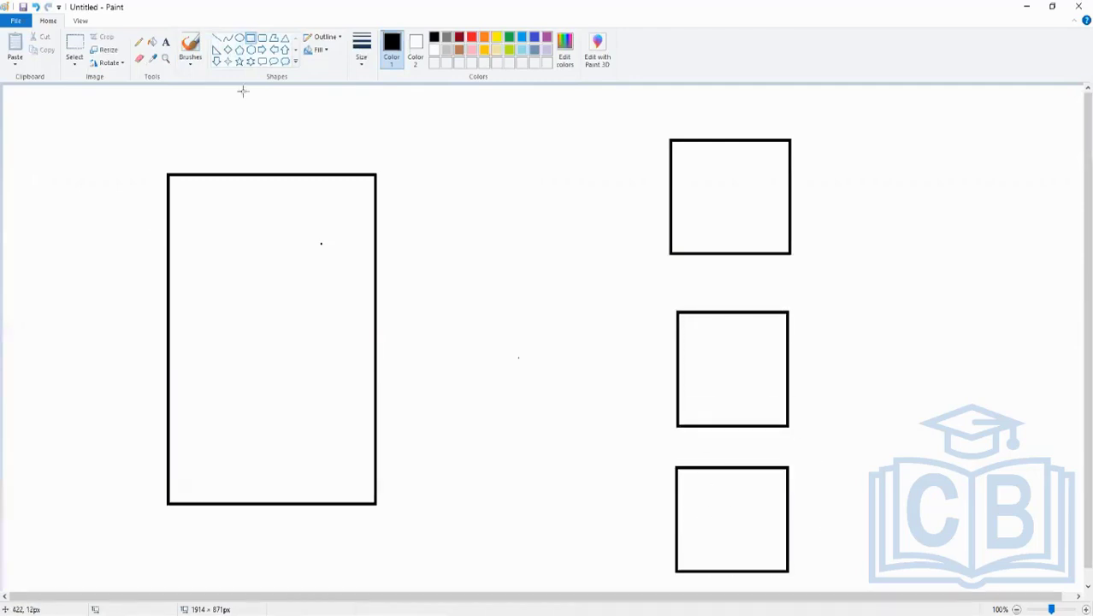
Step: Label the tall rectangle "WORKDAY" and the uppermost square "PAYROLL System"
left_click(165, 42)
left_click(200, 339)
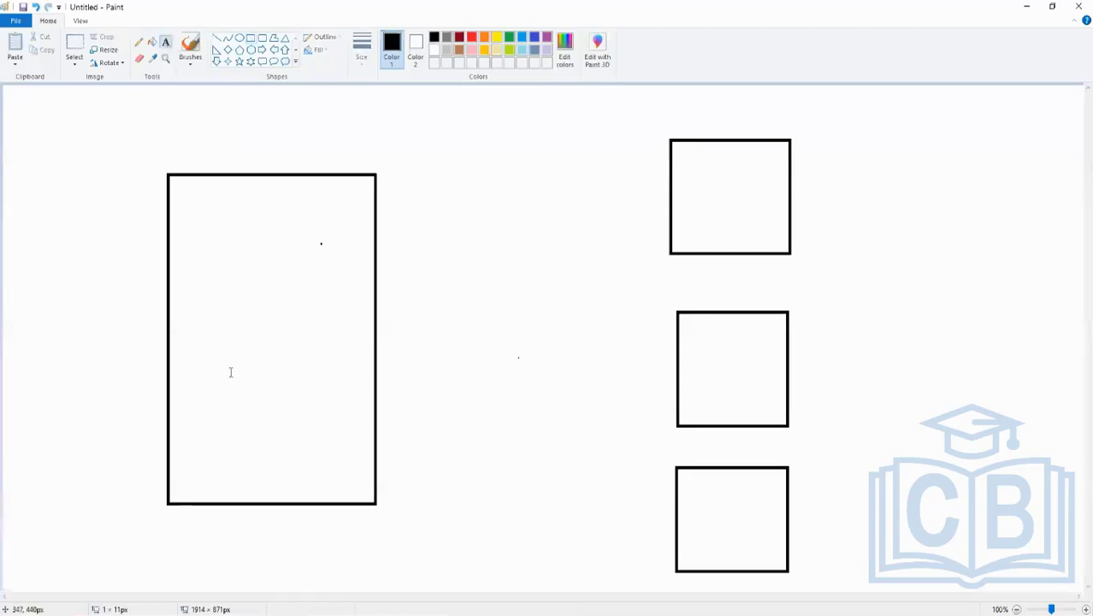
type("WORKDAY")
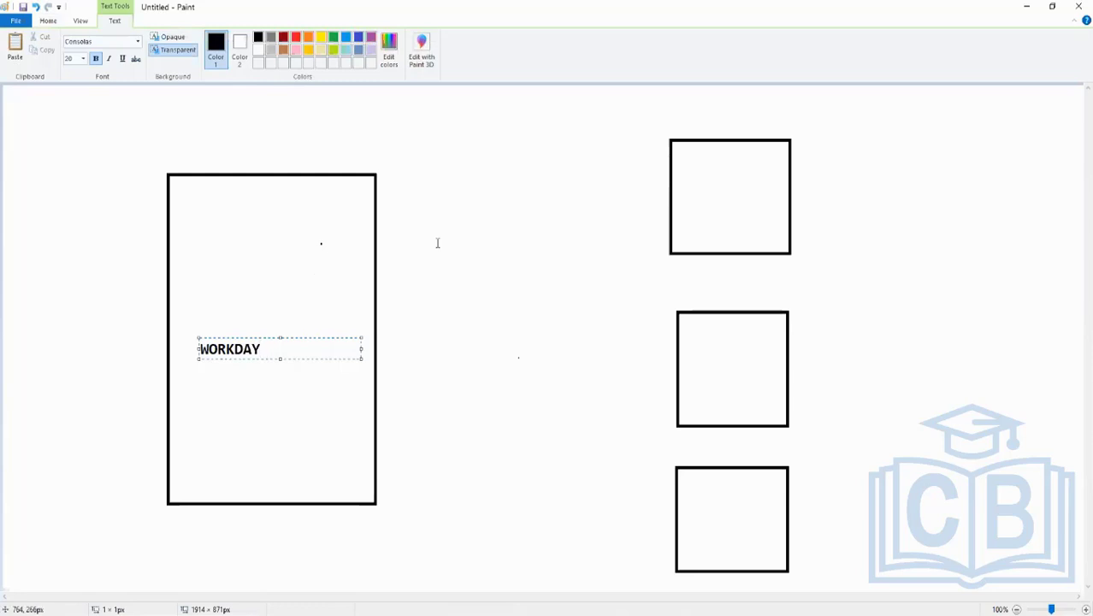
left_click(715, 181)
left_click(679, 182)
type("PAYROLL")
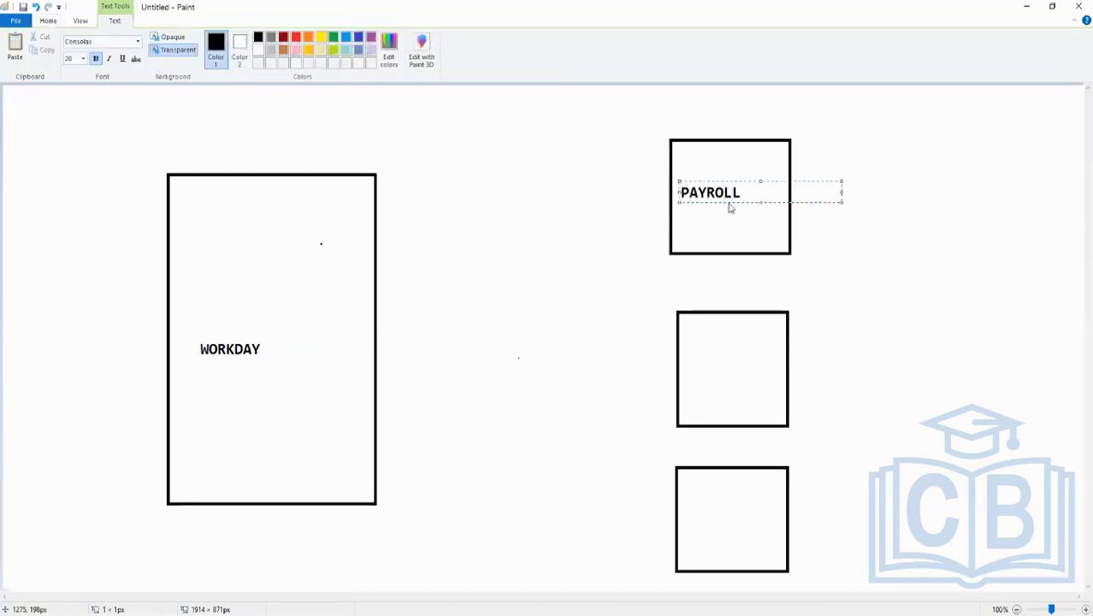
type(" System")
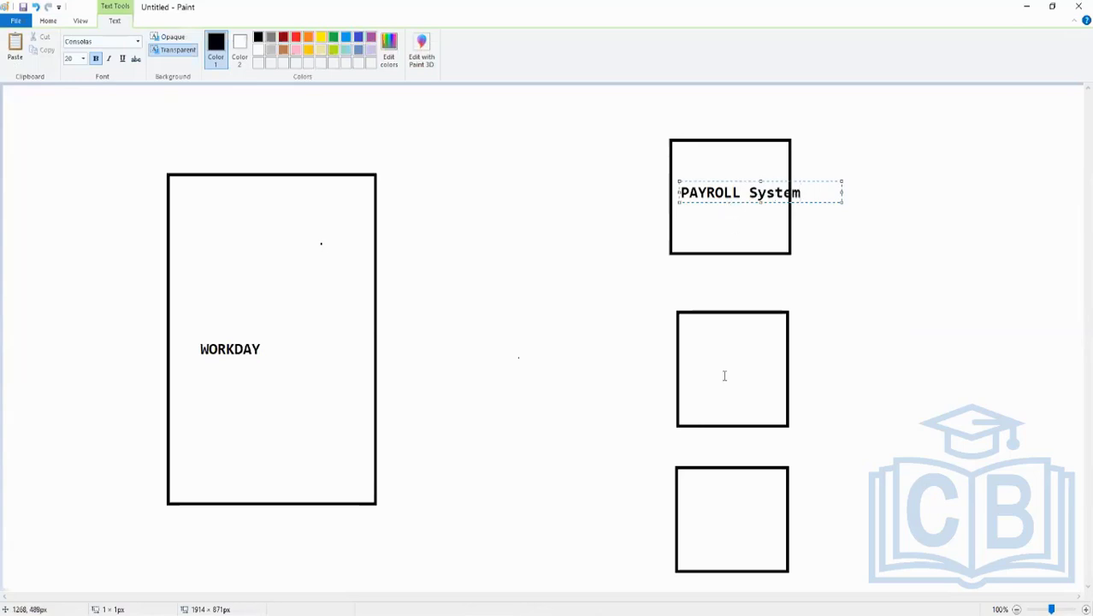
Step: Label the middle square "Recruiting System", split over two lines
left_click(693, 366)
left_click(693, 366)
type("Recruti")
type("ng")
key("BackSpace")
key("BackSpace")
key("BackSpace")
key("BackSpace")
type("itig")
key("BackSpace")
type("ng")
key("Return")
type("System")
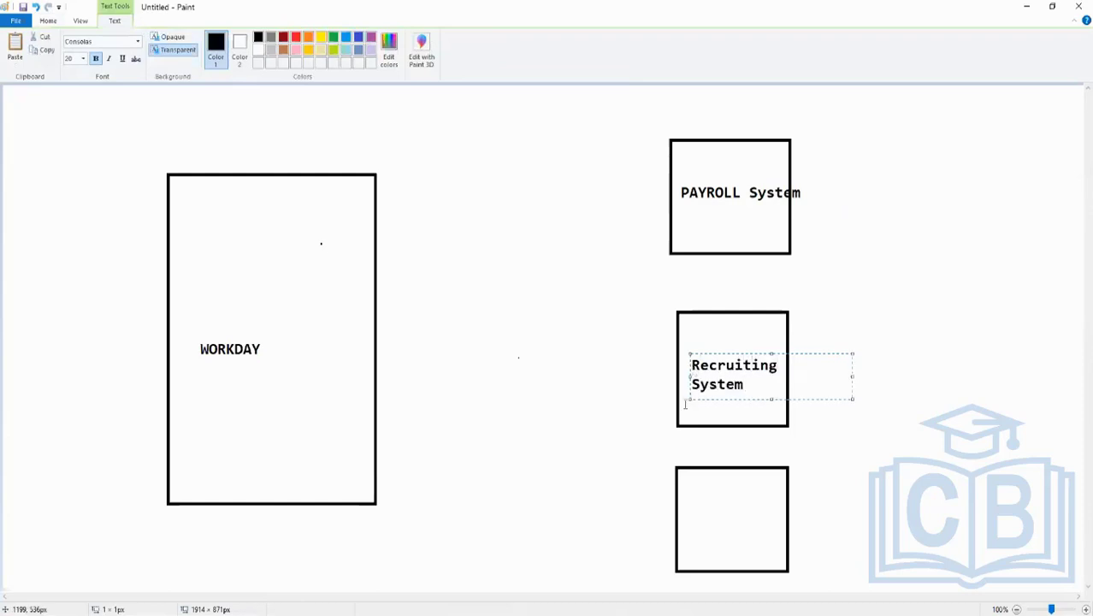
Step: Label the lowest square "Benefits Providers" on two lines, followed by "(VSP, Wageworks, Anthem)" beneath
left_click(694, 501)
left_click(694, 501)
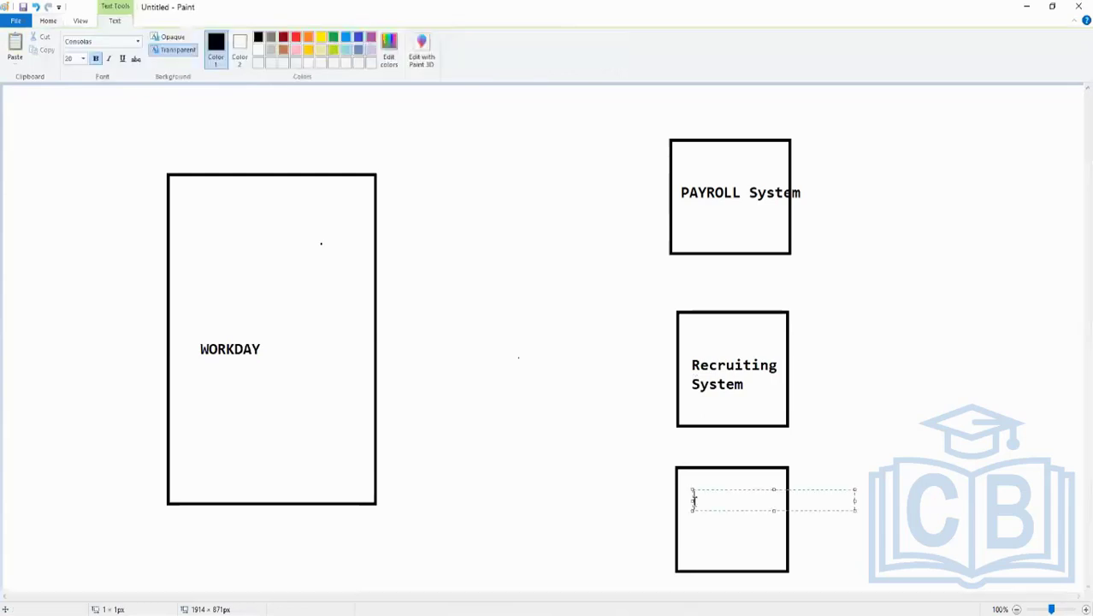
type("Benefits")
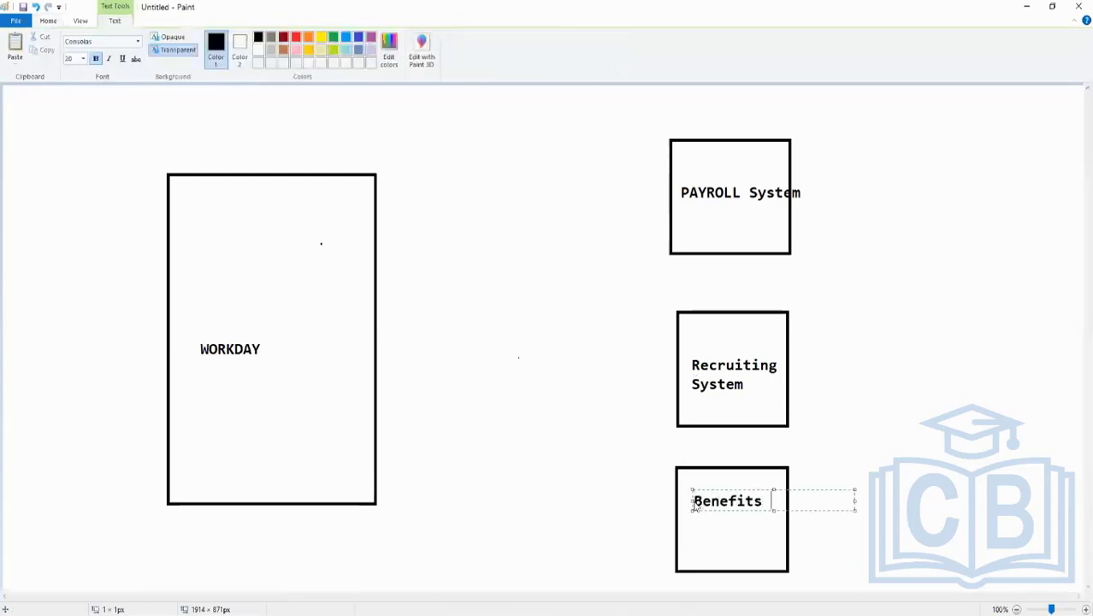
key("Return")
type("Provi")
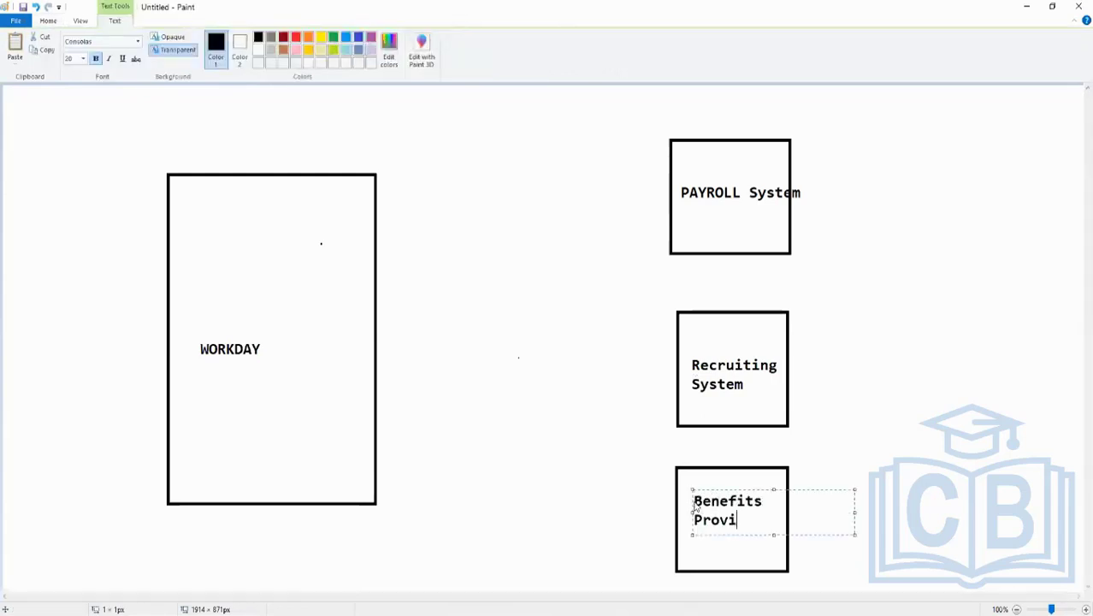
type("ders")
key("Return")
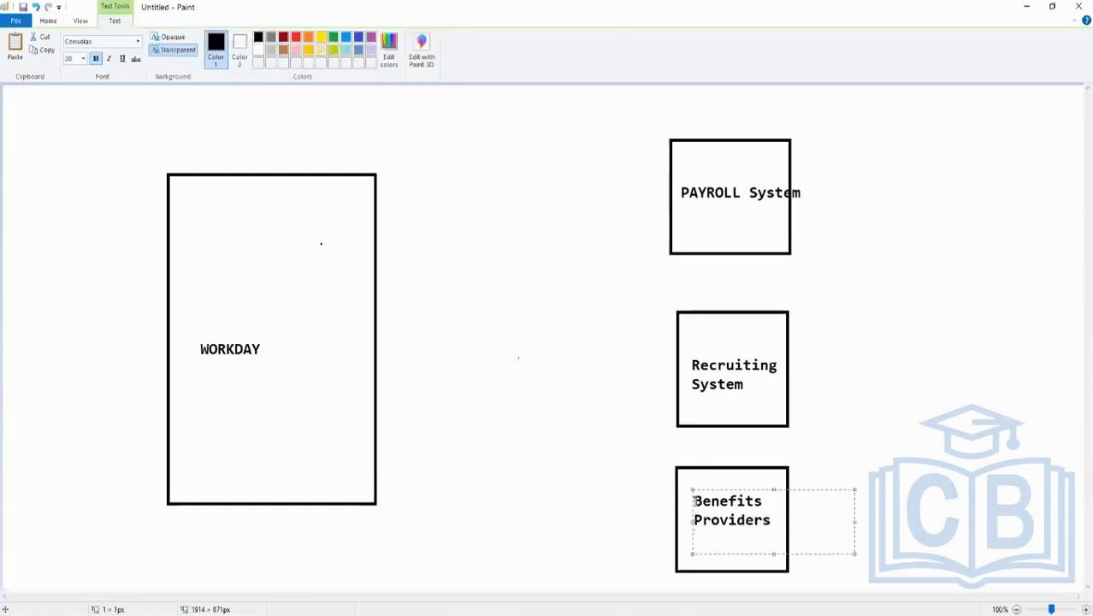
type("()")
key("Left")
type("VSP")
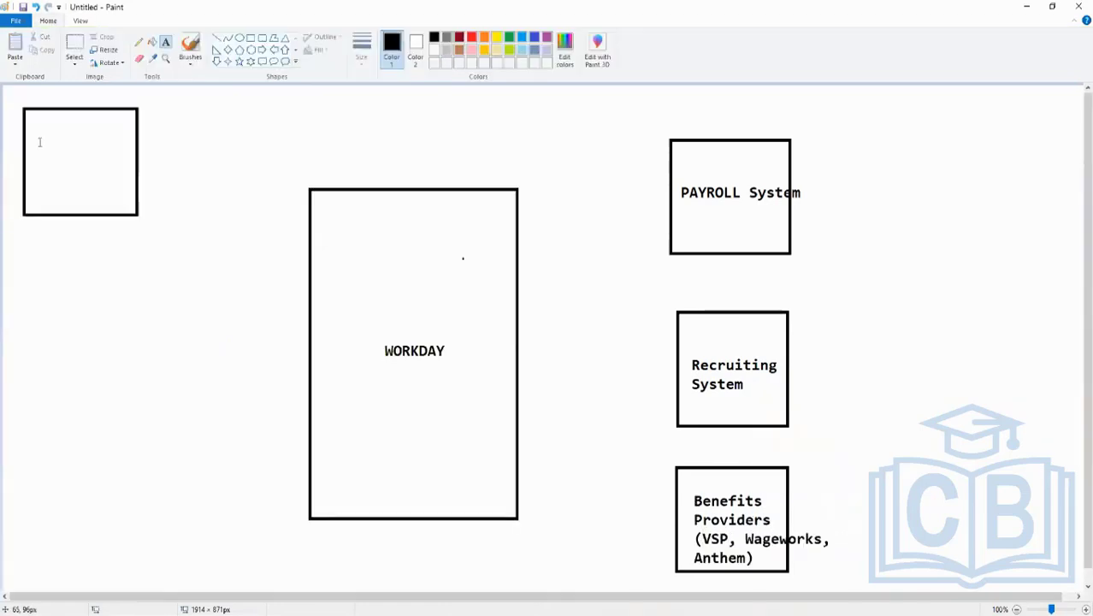
Step: Label the square at the canvas's upper-left corner "Active Directory", split over two lines
left_click(37, 131)
type("Active Dire")
key("BackSpace")
key("BackSpace")
key("BackSpace")
key("BackSpace")
key("Return")
type("Directo")
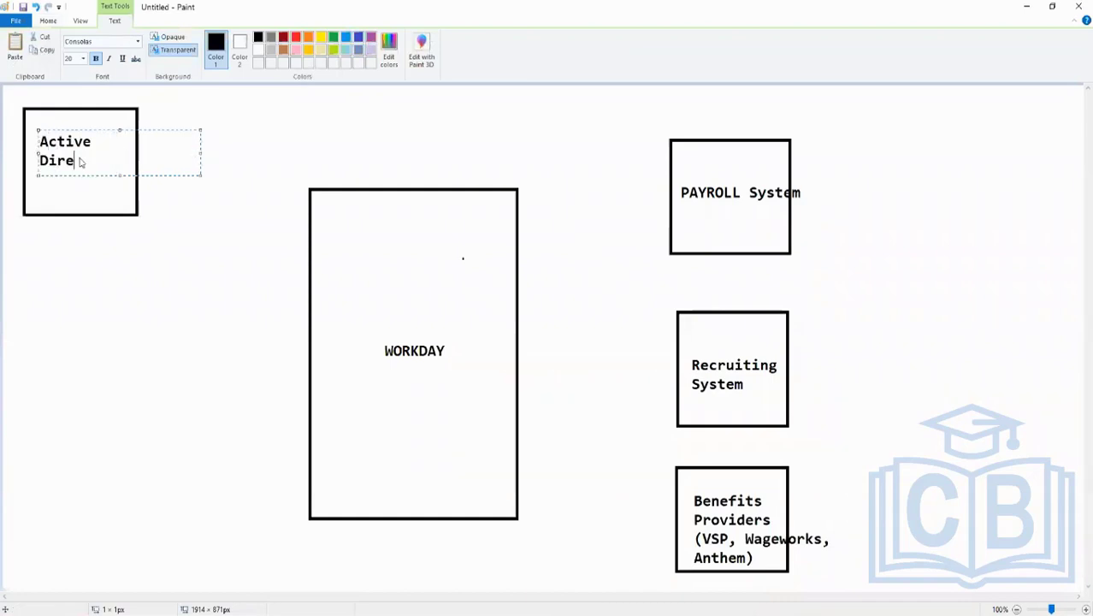
type("ry")
left_click(17, 330)
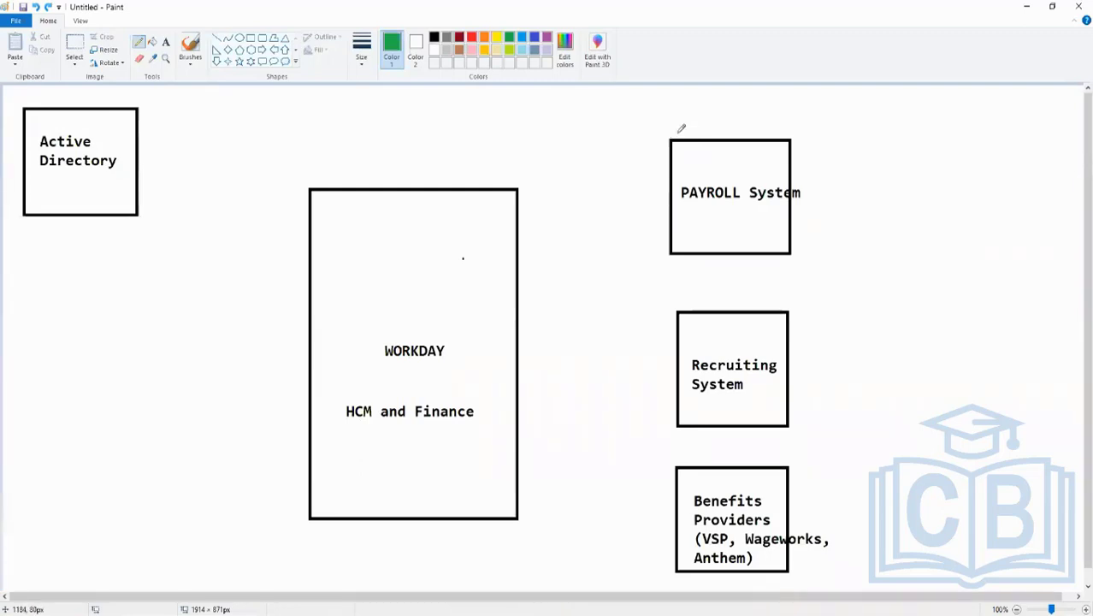
Step: Pencil a small green mark above the payroll label and underline "HCM" in the WORKDAY rectangle
mouse_move(702, 173)
left_mouse_down()
mouse_move(703, 159)
mouse_move(706, 174)
left_mouse_up()
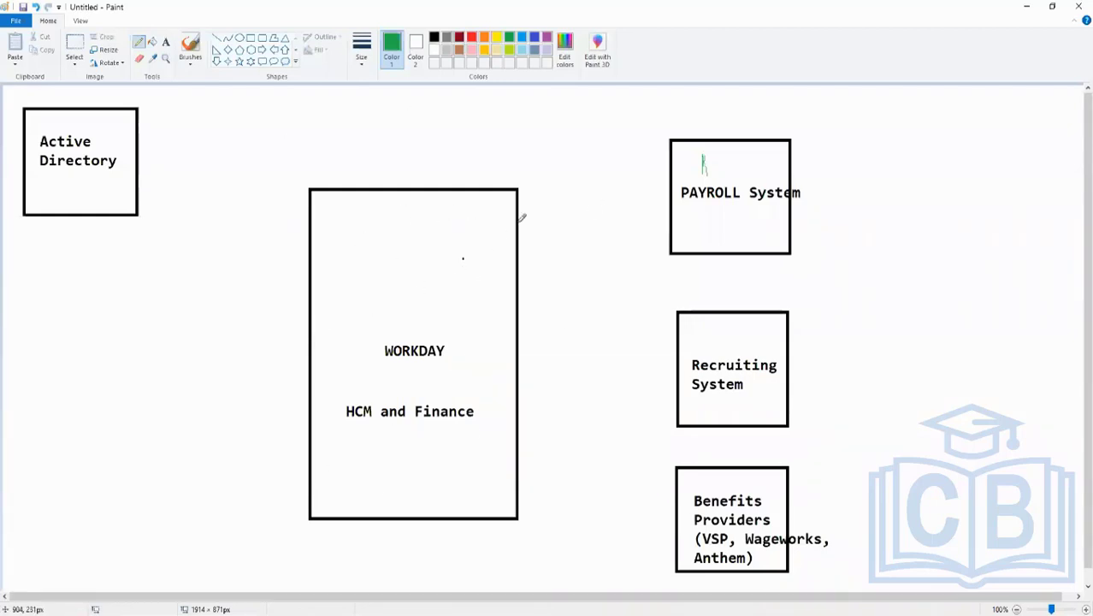
mouse_move(351, 428)
left_mouse_down()
mouse_move(403, 424)
mouse_move(371, 425)
left_mouse_up()
Step: Draw freehand green arrows from WORKDAY to the payroll, benefits and Active Directory squares, and from the recruiting square to WORKDAY
mouse_move(482, 265)
left_mouse_down()
mouse_move(660, 184)
mouse_move(658, 207)
left_mouse_up()
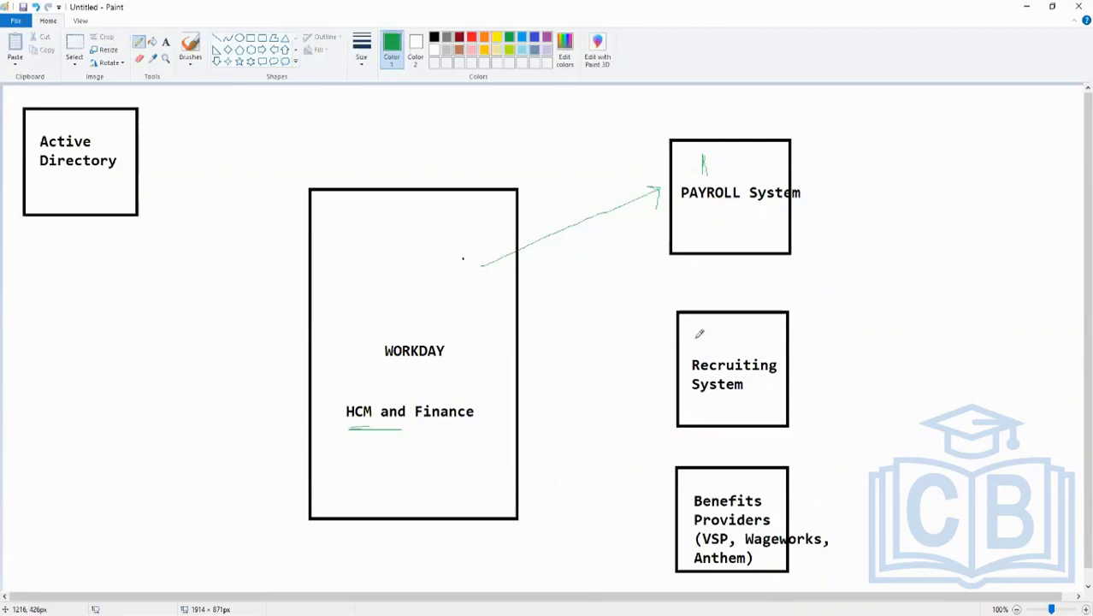
mouse_move(695, 339)
left_mouse_down()
mouse_move(503, 330)
mouse_move(523, 359)
left_mouse_up()
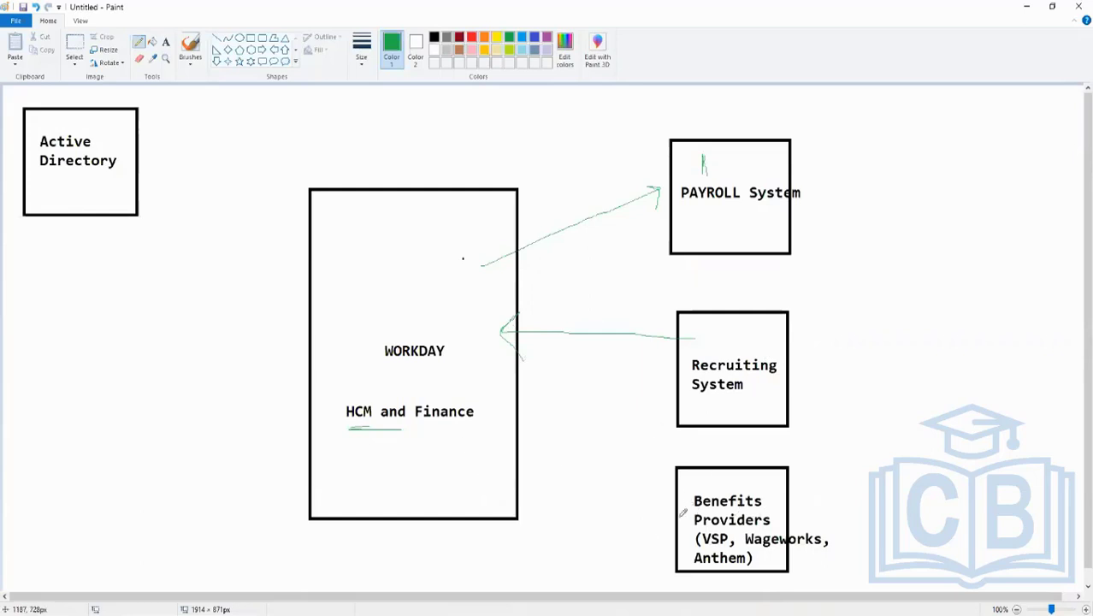
mouse_move(497, 447)
left_mouse_down()
mouse_move(655, 502)
mouse_move(632, 508)
left_mouse_up()
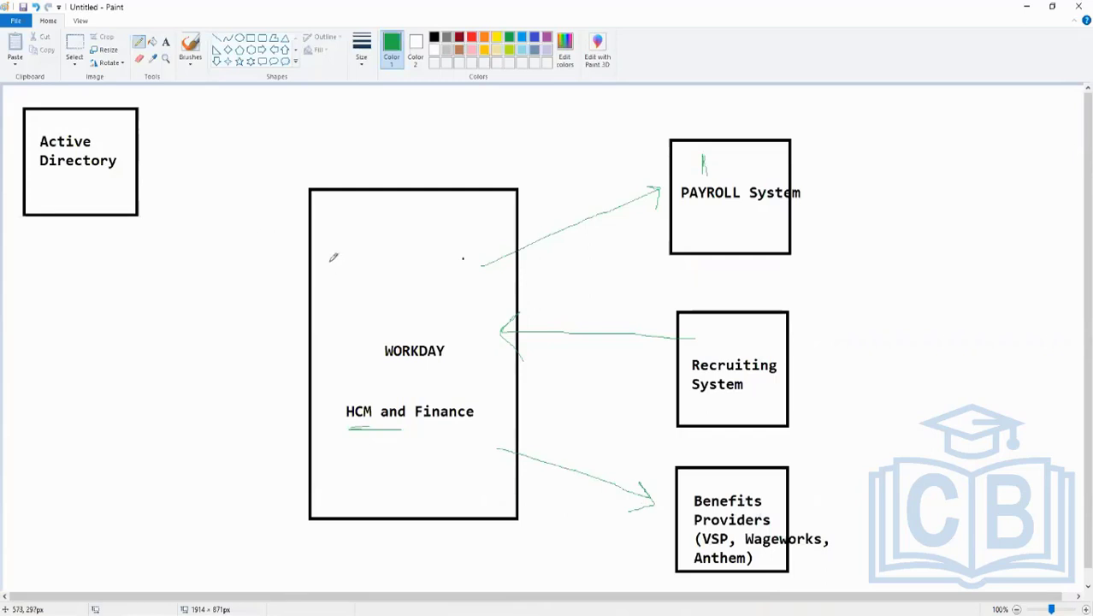
mouse_move(330, 261)
left_mouse_down()
mouse_move(241, 195)
mouse_move(142, 143)
mouse_move(147, 159)
mouse_move(141, 144)
left_mouse_up()
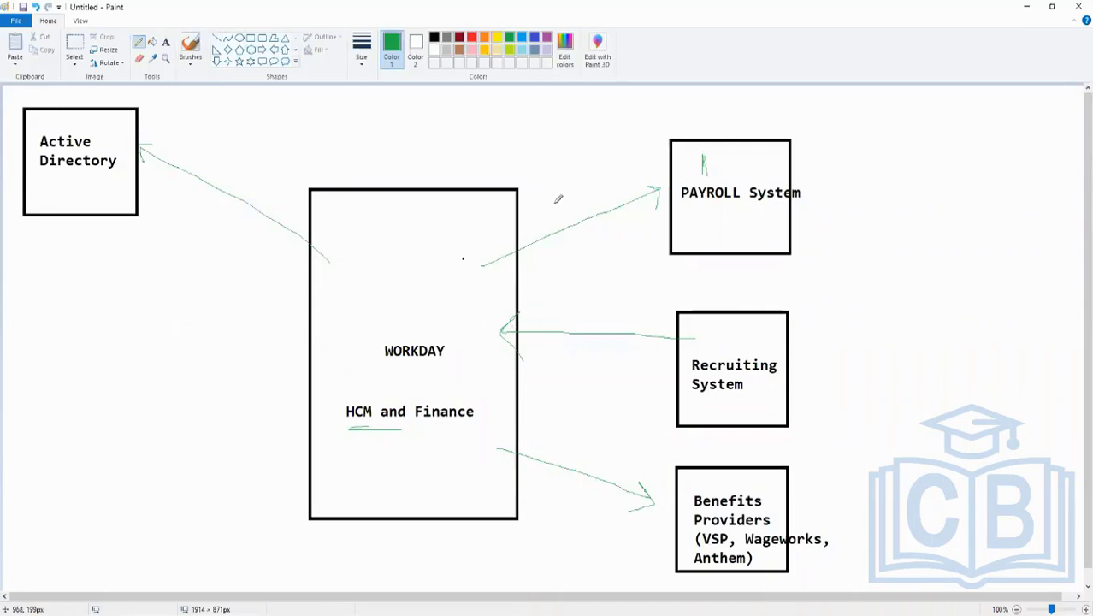
Step: Pencil a red check mark on each of the four arrows, plus an extra one at WORKDAY's upper-right corner
left_click(471, 37)
mouse_move(561, 213)
left_mouse_down()
mouse_move(578, 206)
mouse_move(594, 162)
left_mouse_up()
left_click_drag(576, 318, 613, 295)
left_click_drag(552, 448, 613, 409)
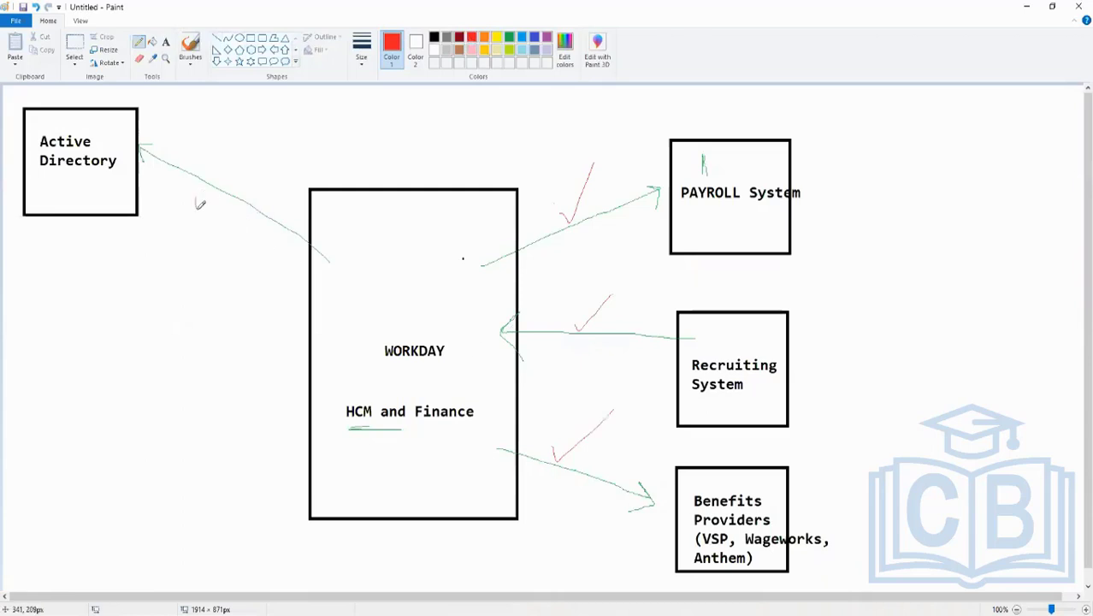
left_click_drag(196, 199, 262, 167)
left_click_drag(493, 210, 573, 170)
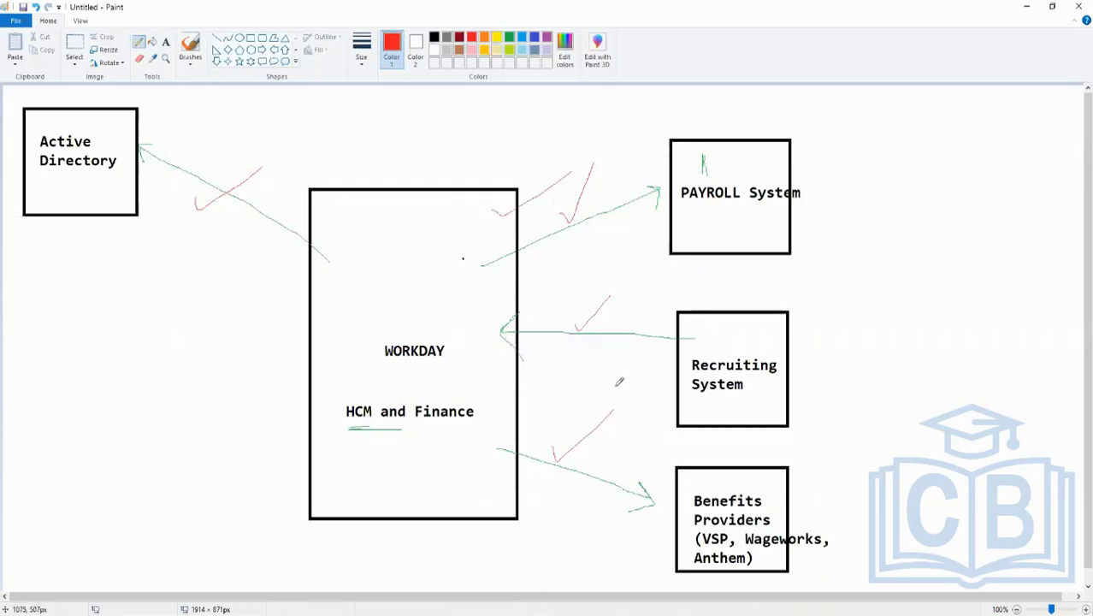
Step: Select the whole diagram and delete it to leave a blank canvas
left_click(74, 45)
mouse_move(8, 89)
left_mouse_down()
mouse_move(813, 354)
mouse_move(840, 550)
mouse_move(862, 590)
left_mouse_up()
key("Delete")
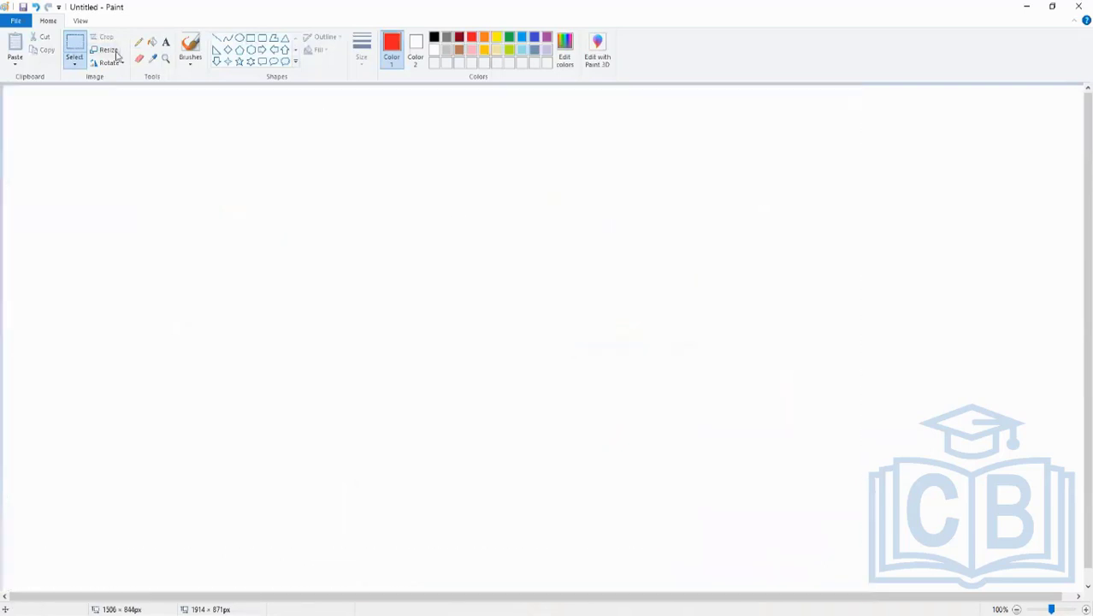
Step: Draw a red-outlined rectangle in the upper-left part of the canvas and label it "OBJECT based model" over three lines
left_click(249, 37)
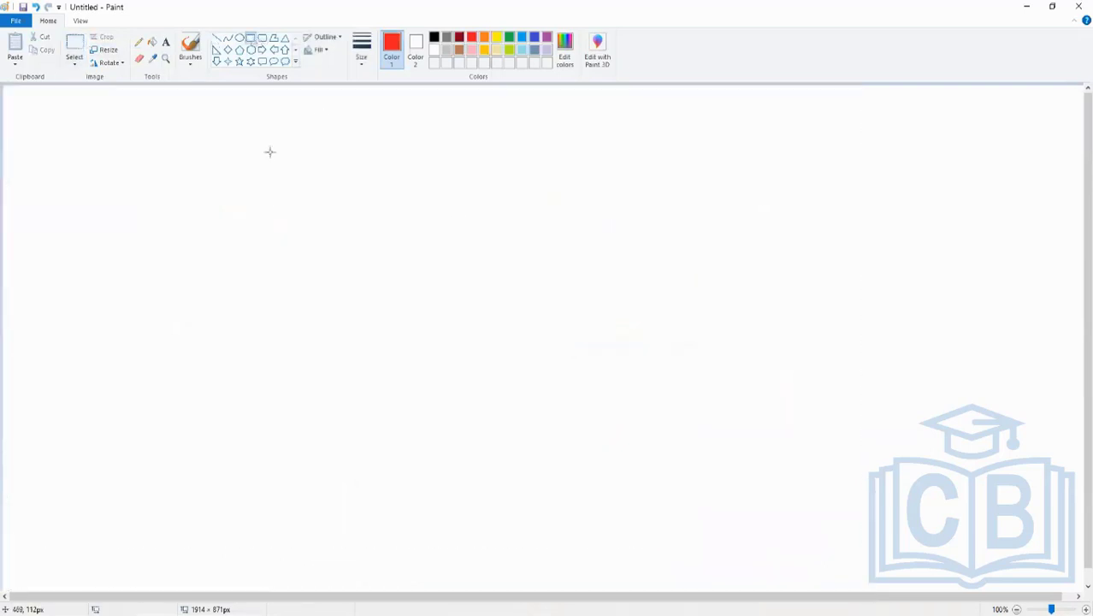
left_click_drag(270, 151, 379, 286)
left_click(166, 42)
left_click(284, 190)
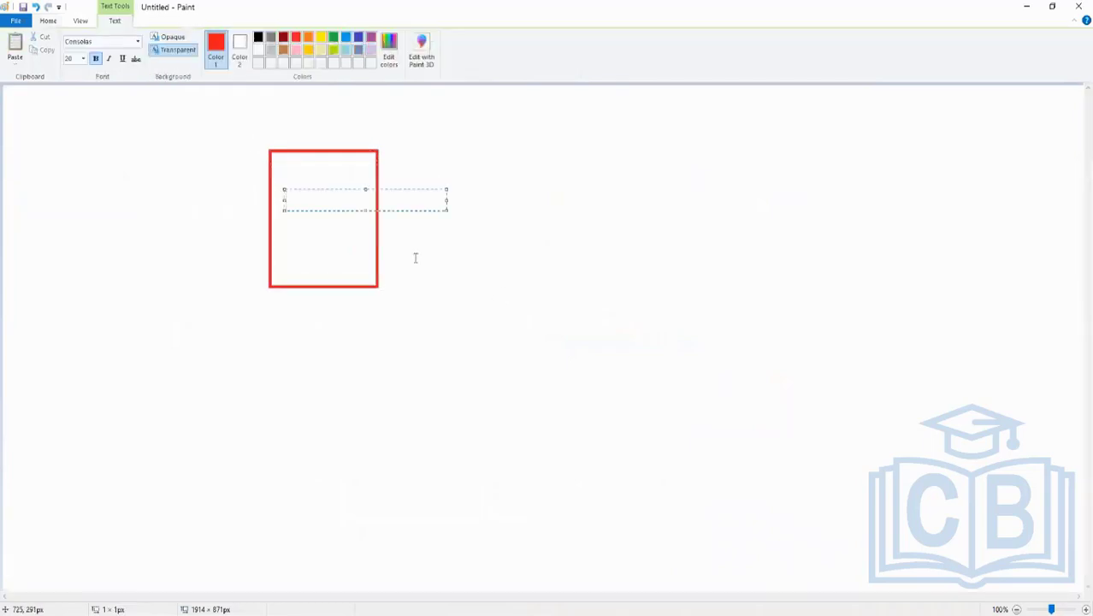
type("OBJECT")
key("Return")
type("based m")
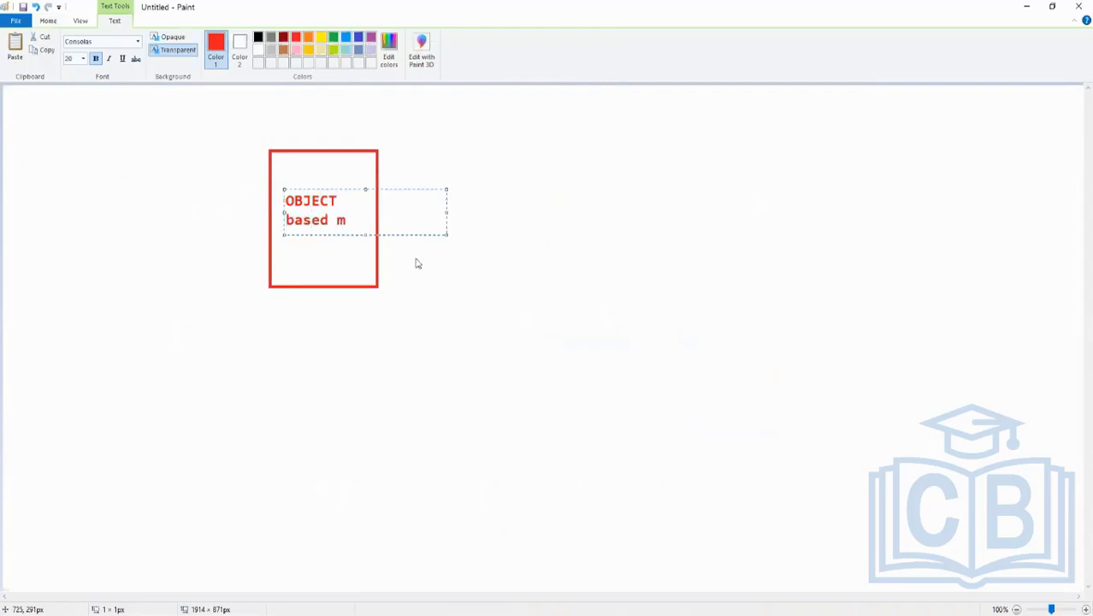
key("BackSpace")
key("Return")
type("model")
key("Return")
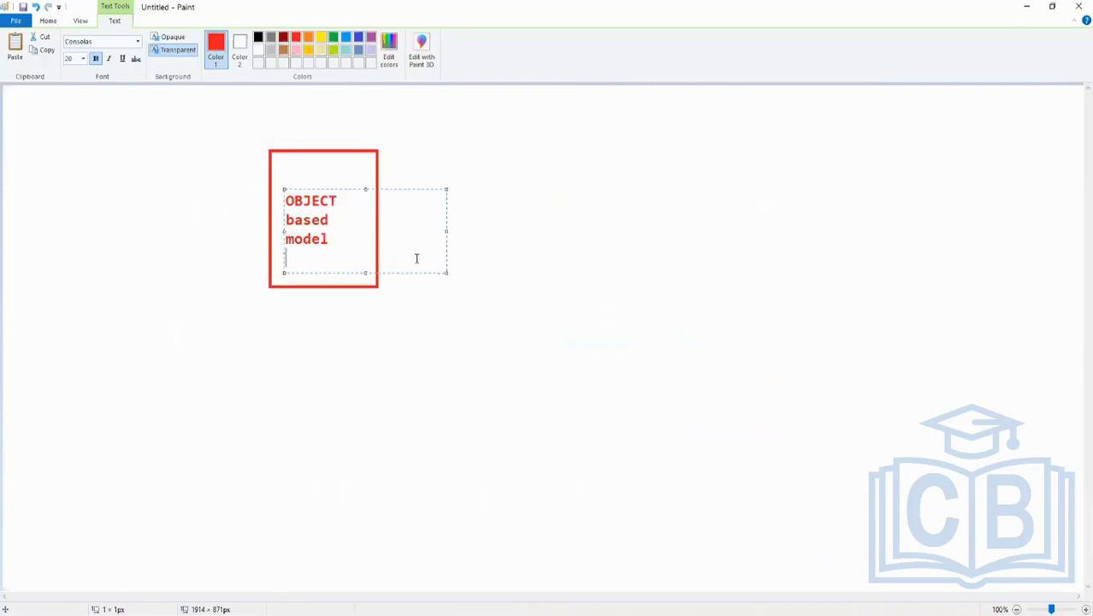
left_click(552, 280)
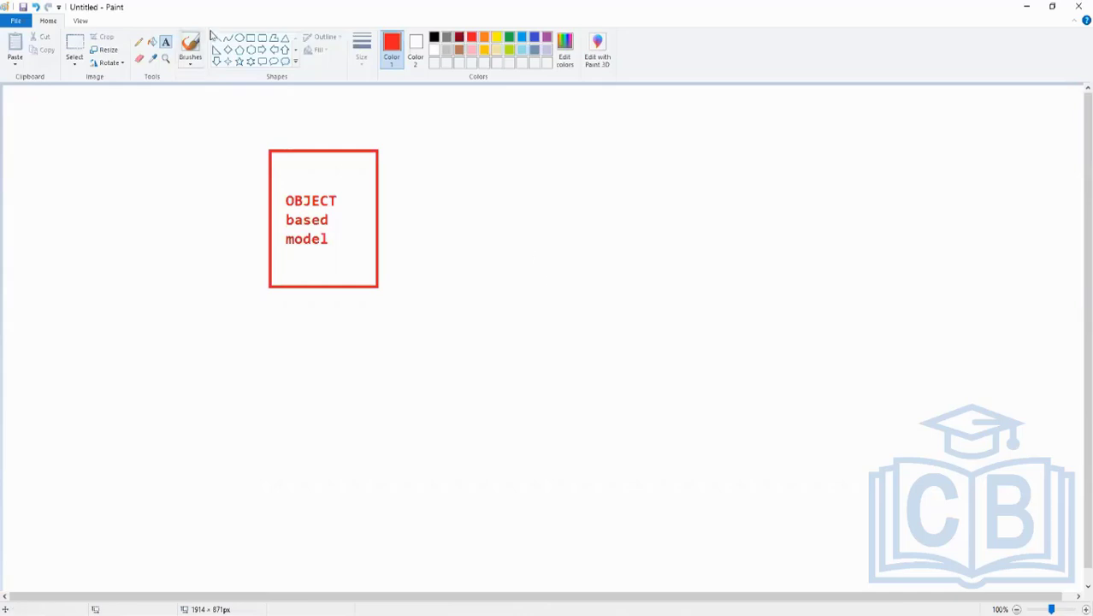
Step: Add the red heading "TENANT" to the right of the rectangle
left_click(545, 147)
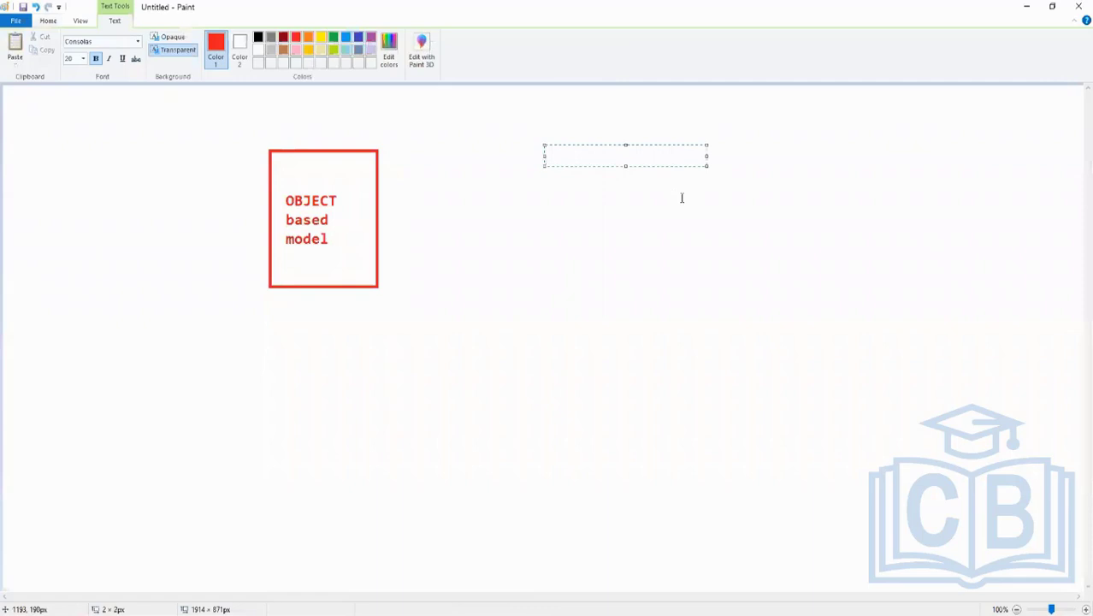
type("TENANT")
left_click(590, 347)
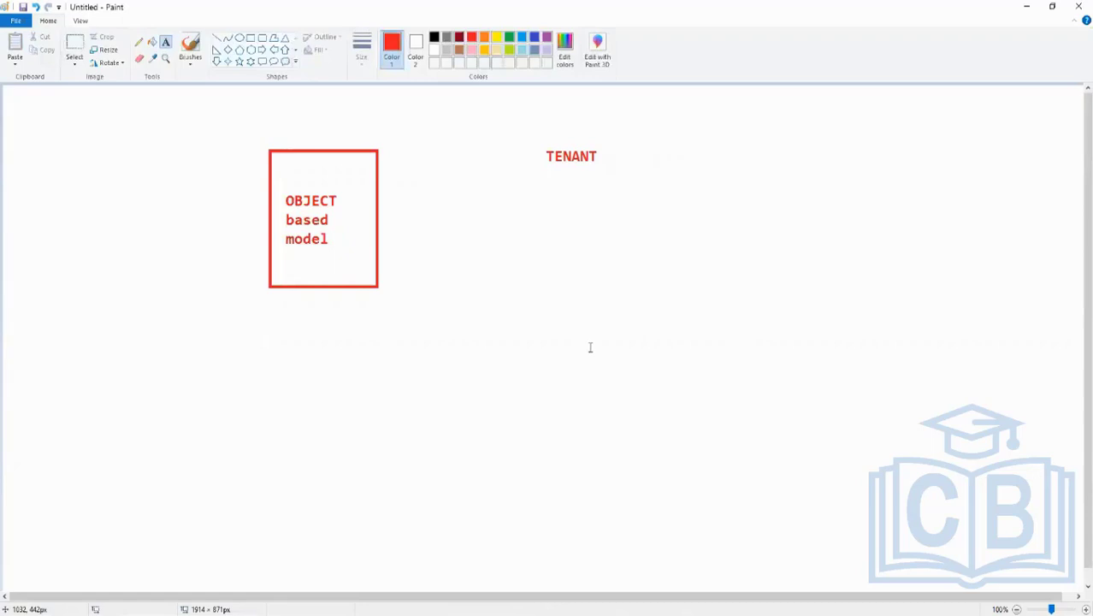
left_click(553, 168)
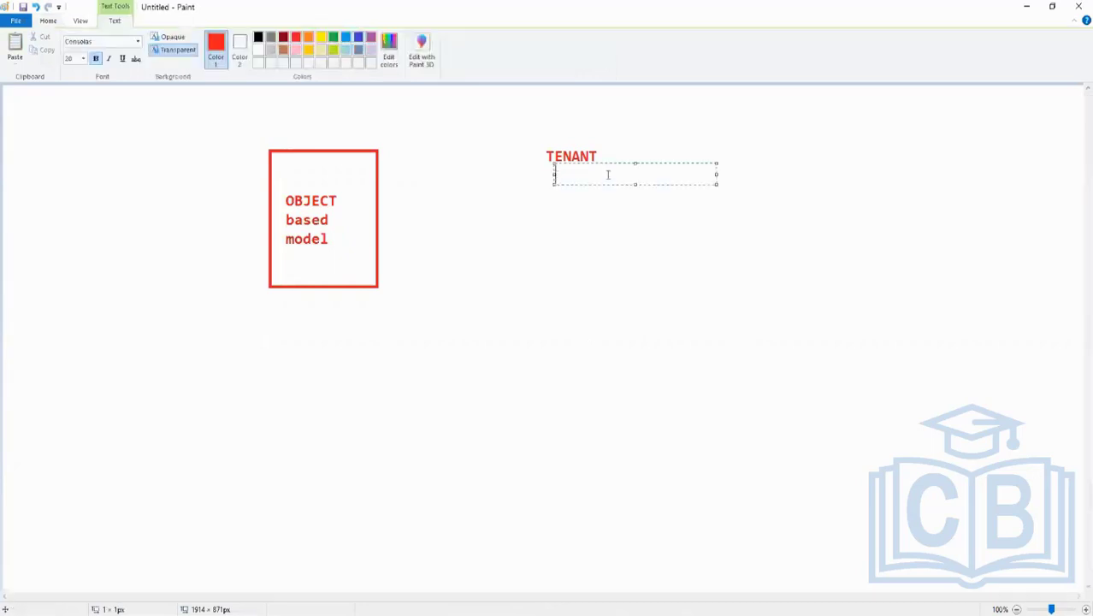
left_click(635, 302)
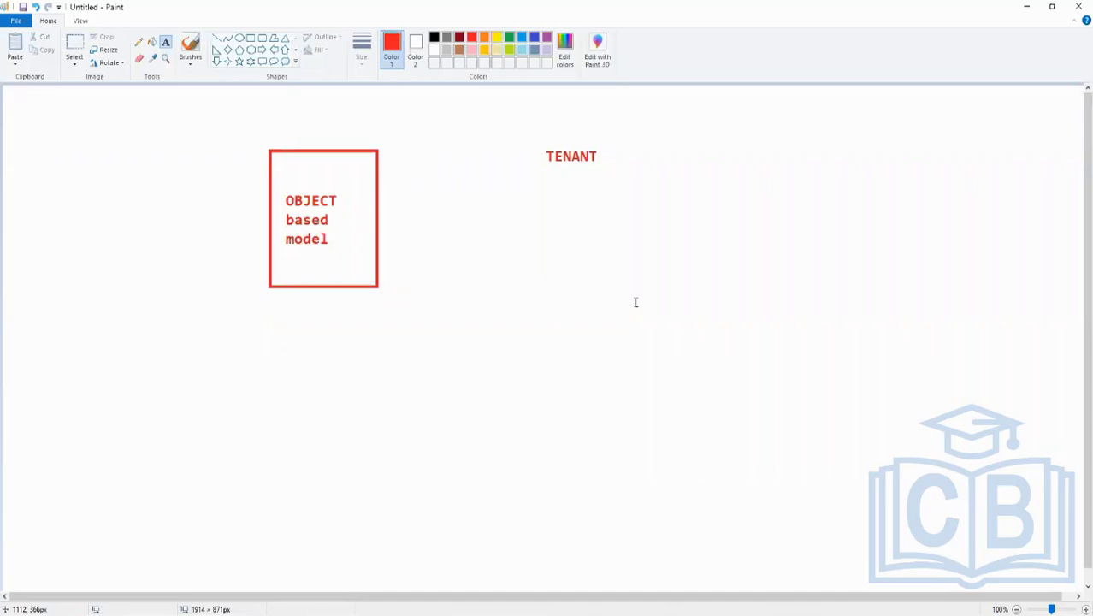
Step: Below the TENANT heading, start a text list with "IMPLEMENTATION TENANT" and "SANDBOX TENANT", separated by a blank line
left_click(564, 218)
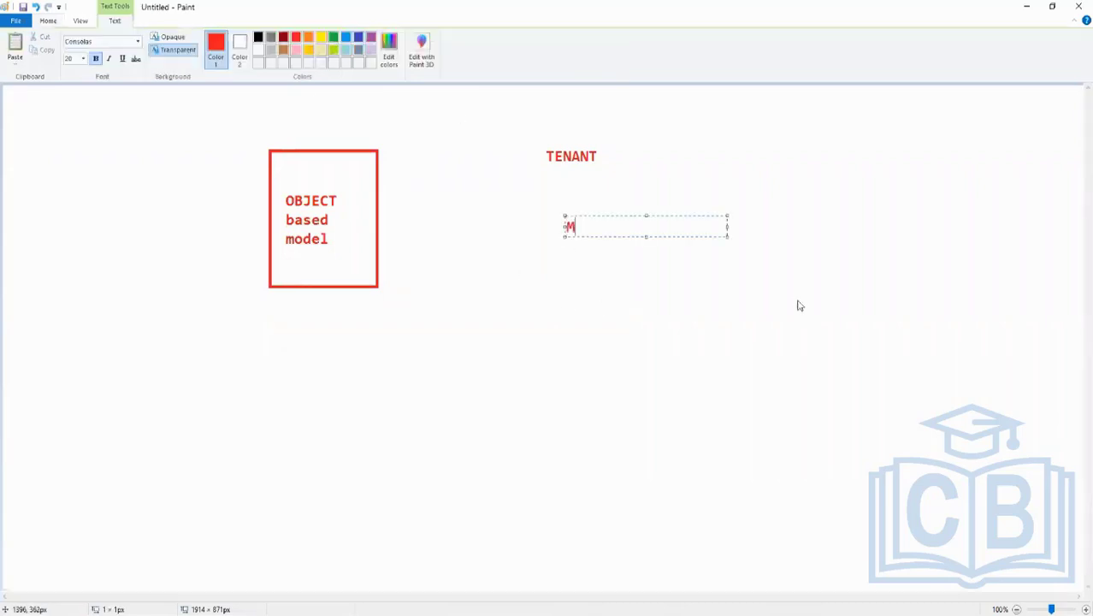
type("IMPLEMENT")
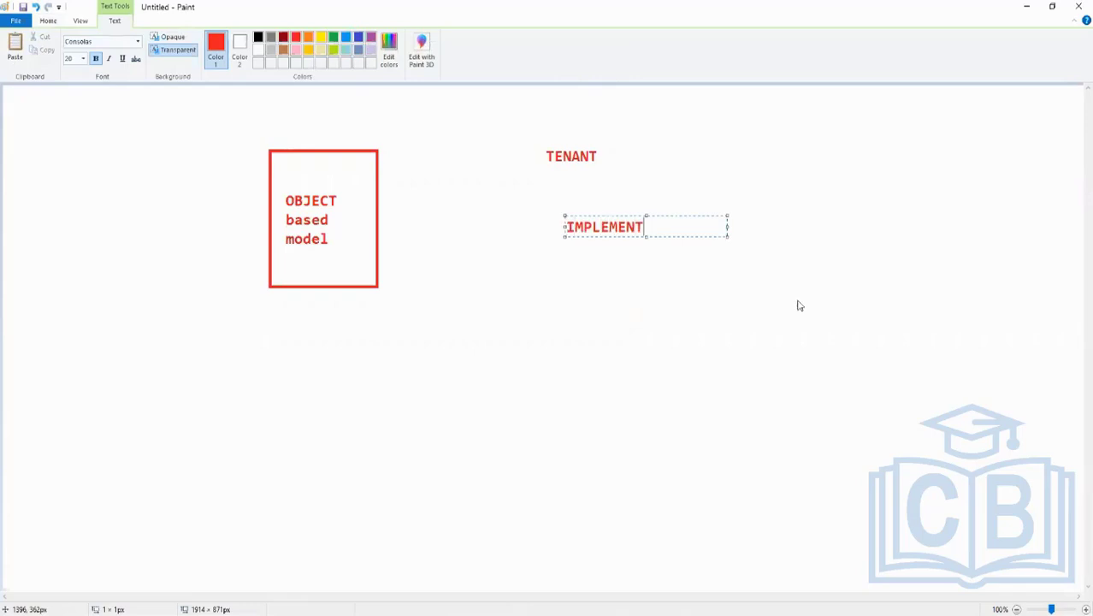
type("ATION TEANA")
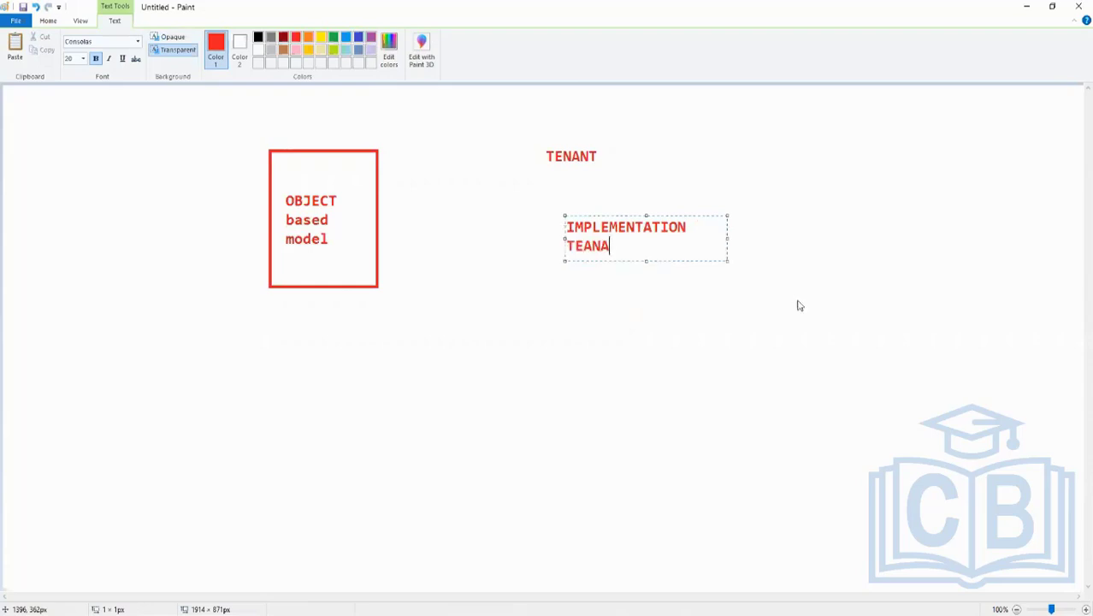
key("BackSpace")
key("BackSpace")
key("BackSpace")
type("NANT")
key("Return")
key("Return")
type("SANDBOX TENANT")
key("Return")
key("Return")
Step: Add "PRODUCTION TENANT" as the third entry of the tenant list
type("R")
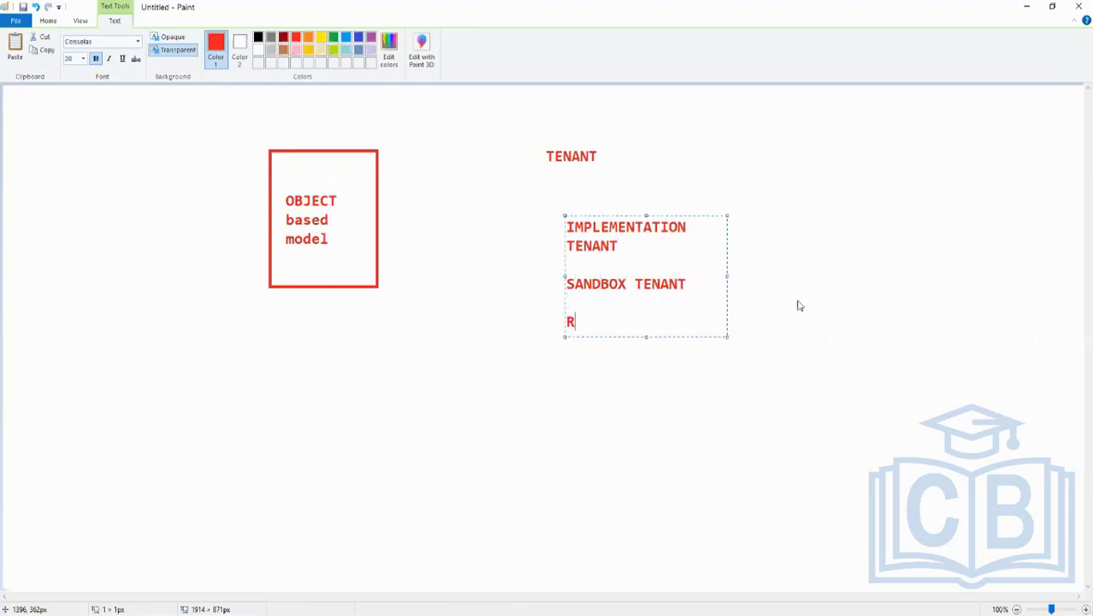
key("BackSpace")
type("PRODCU")
key("BackSpace")
key("BackSpace")
type("UCTION TEANAN")
key("BackSpace")
key("BackSpace")
key("BackSpace")
key("BackSpace")
type("NANT")
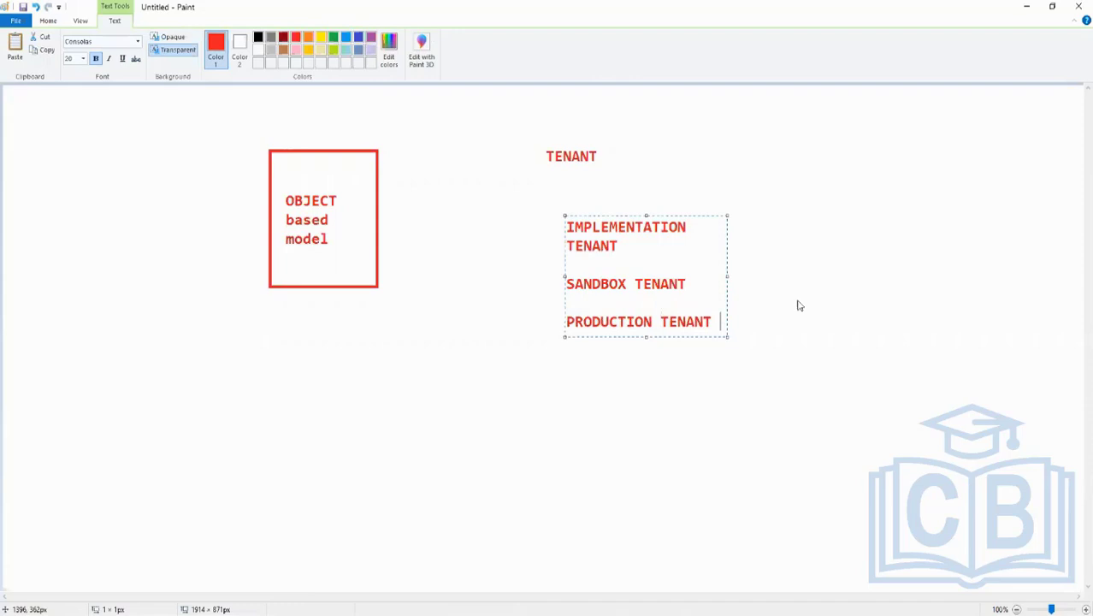
Step: Clear the OBJECT based model box and the TENANT heading with its list from the canvas
left_click(240, 190)
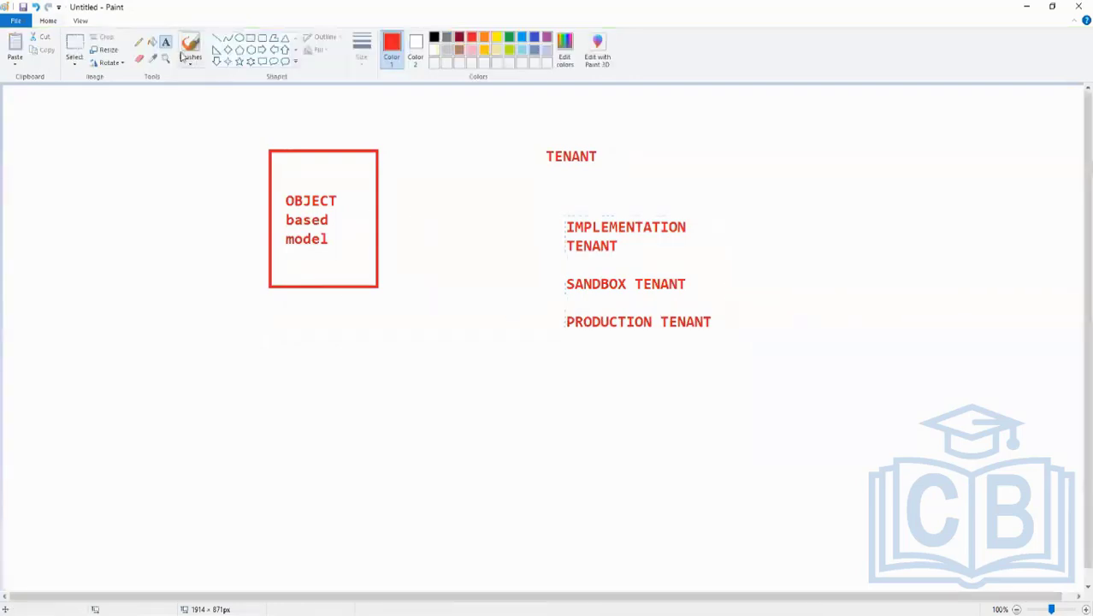
left_click(74, 48)
mouse_move(167, 126)
left_mouse_down()
mouse_move(830, 278)
mouse_move(843, 386)
left_mouse_up()
key("Delete")
Step: Draw three large red-outlined rectangles in a row across the upper canvas, and add a narrow rectangle on each side of the leftmost one
left_click(250, 40)
left_click_drag(98, 136, 225, 301)
left_click_drag(451, 136, 559, 300)
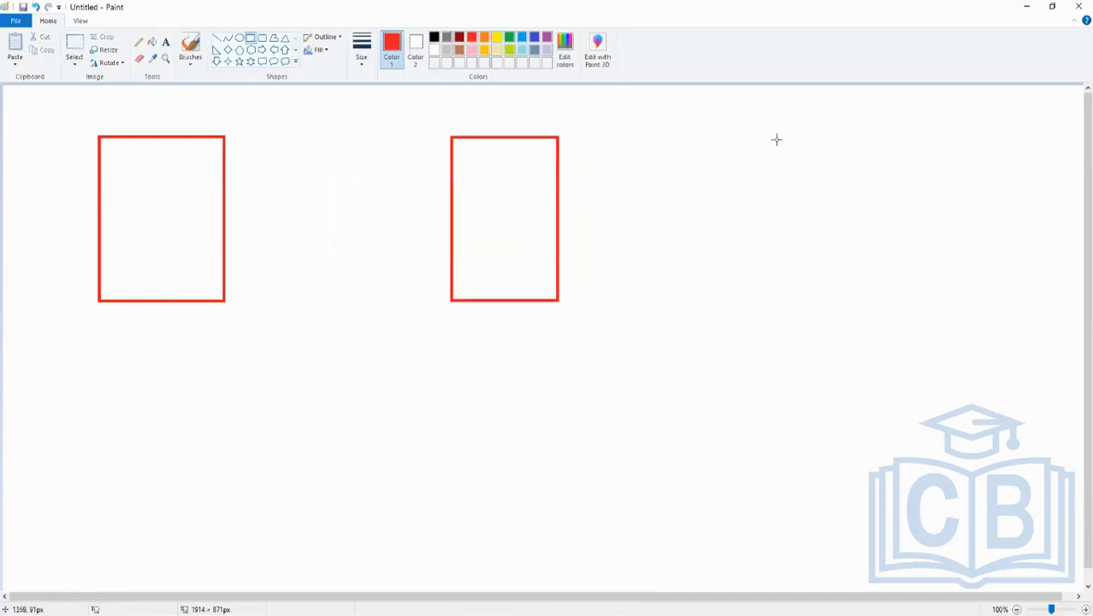
left_click_drag(759, 134, 885, 297)
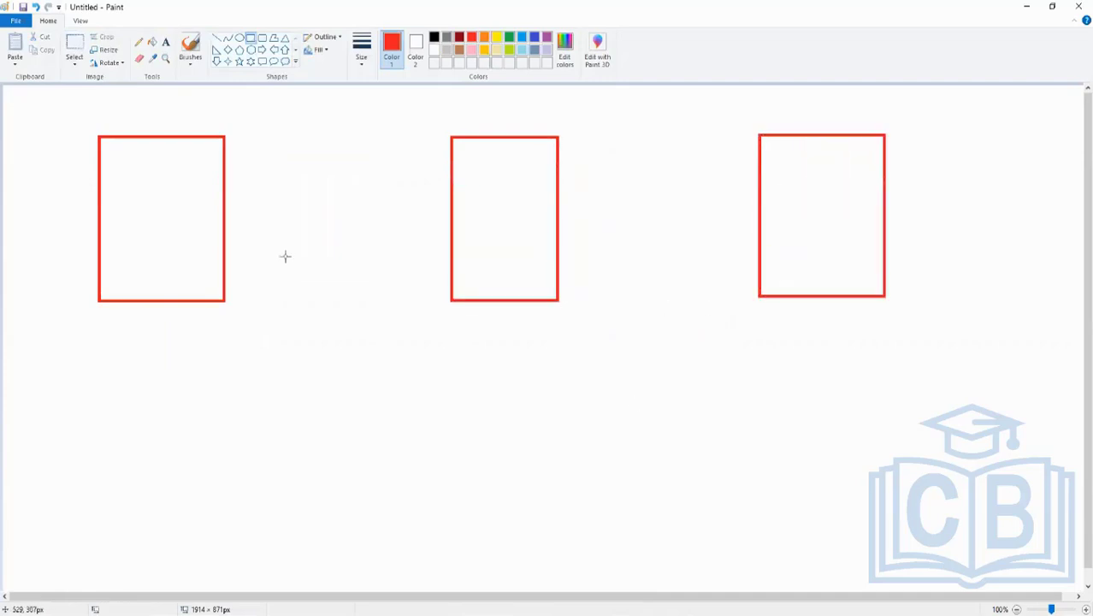
left_click_drag(238, 137, 293, 300)
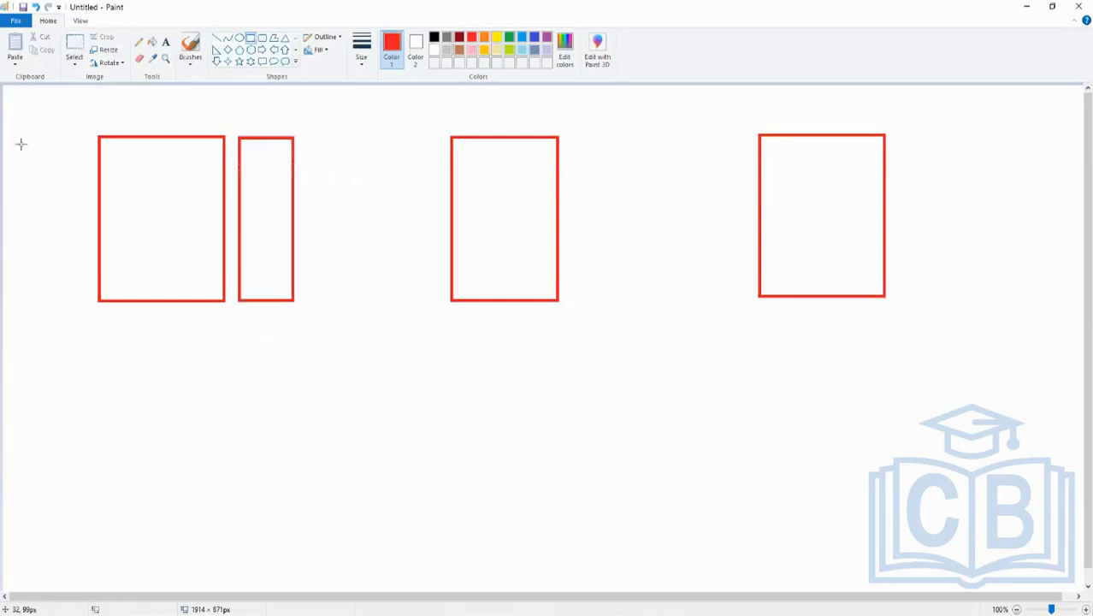
left_click_drag(29, 141, 87, 304)
Step: Number the three adjacent left-hand rectangles "1", "2" and "3" in red above their upper edges
left_click(166, 41)
left_click(37, 122)
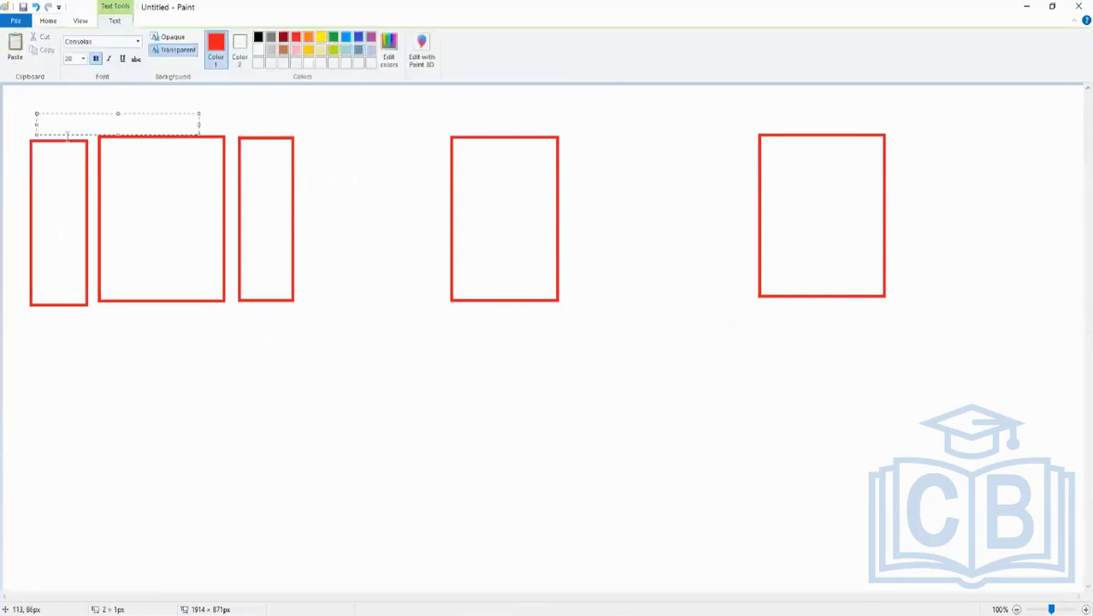
type("1")
left_click(140, 117)
left_click(138, 109)
type("2")
left_click(309, 144)
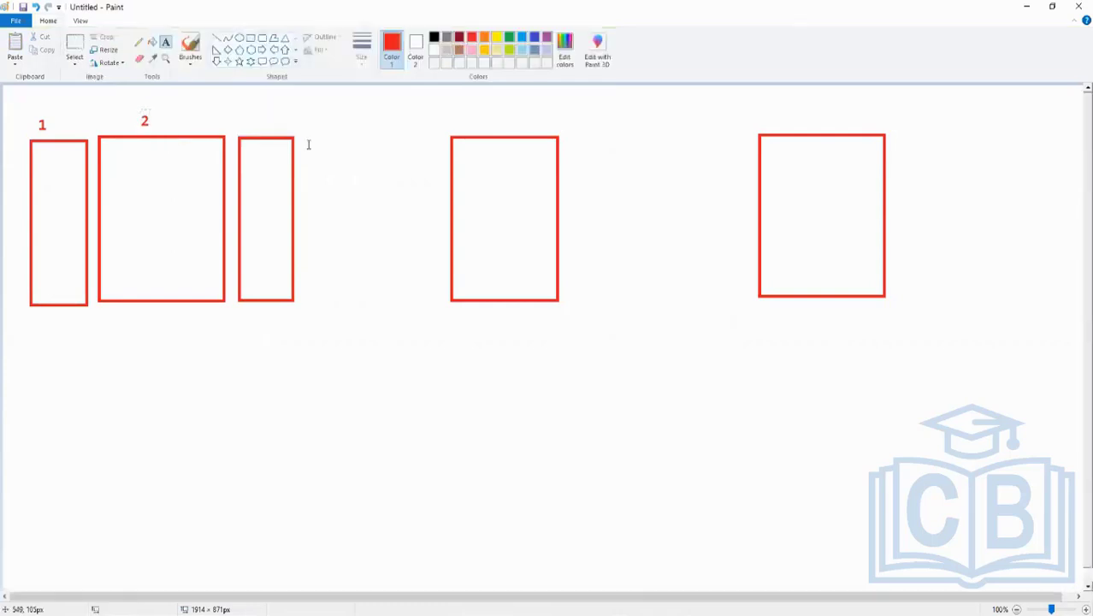
left_click(259, 120)
type("3")
left_click(141, 238)
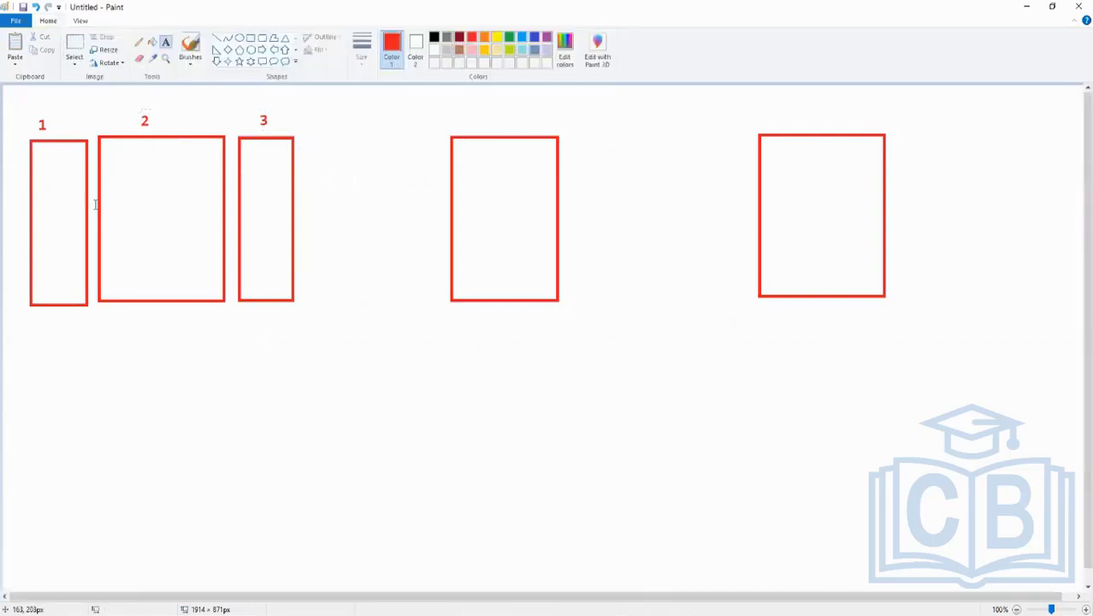
Step: Label the three large rectangles from left to right "Implementation", "Sandbox" and "Production" in red
left_click(113, 184)
type("Implementation")
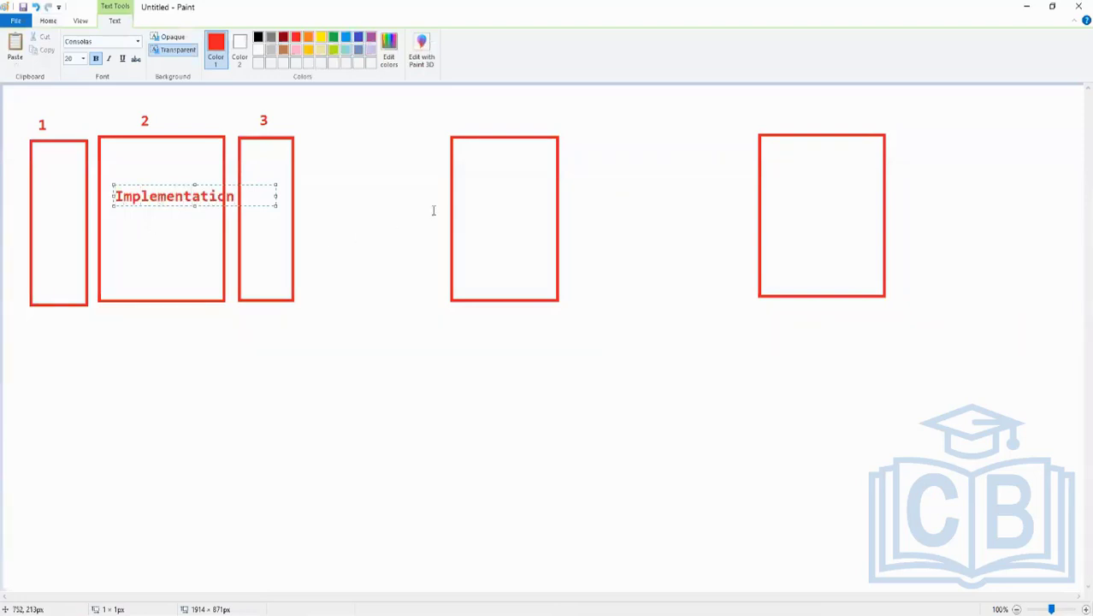
left_click(544, 252)
left_click(480, 194)
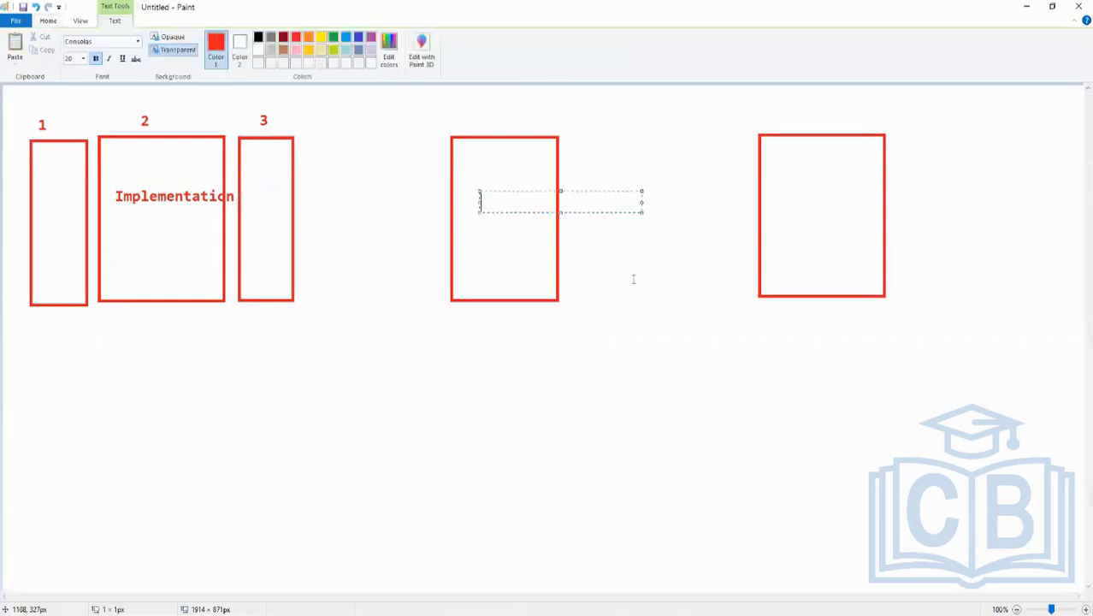
type("Sandbox")
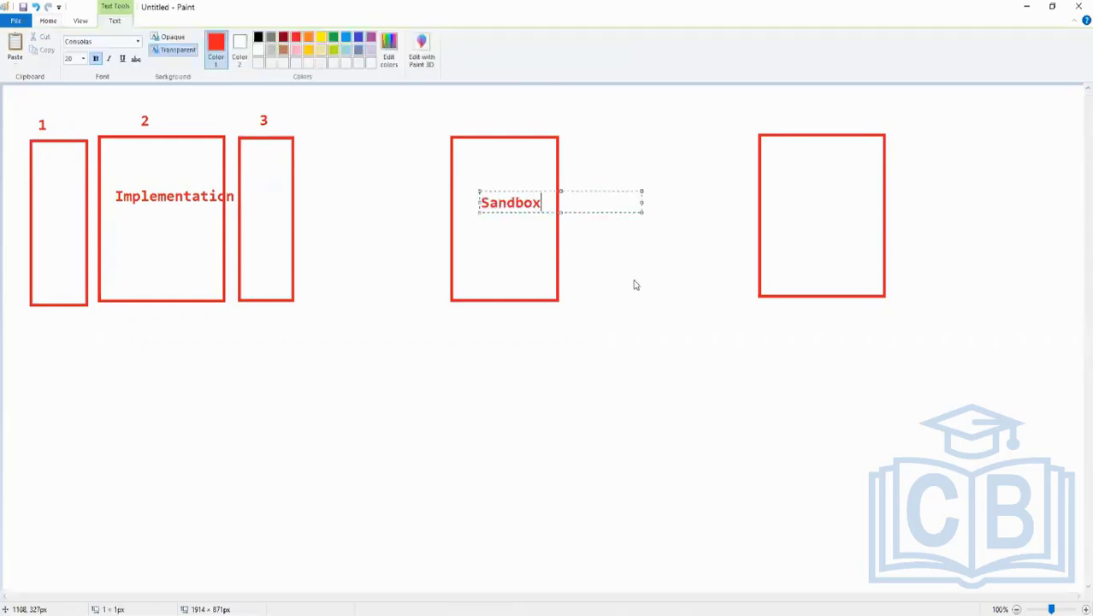
left_click(772, 201)
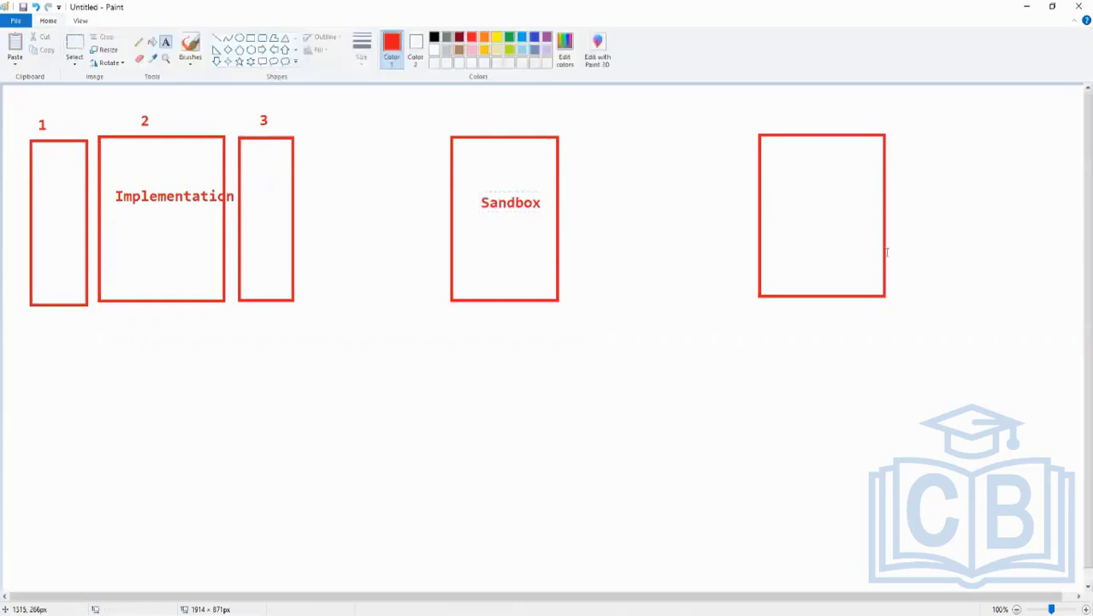
left_click(780, 196)
type("Proc")
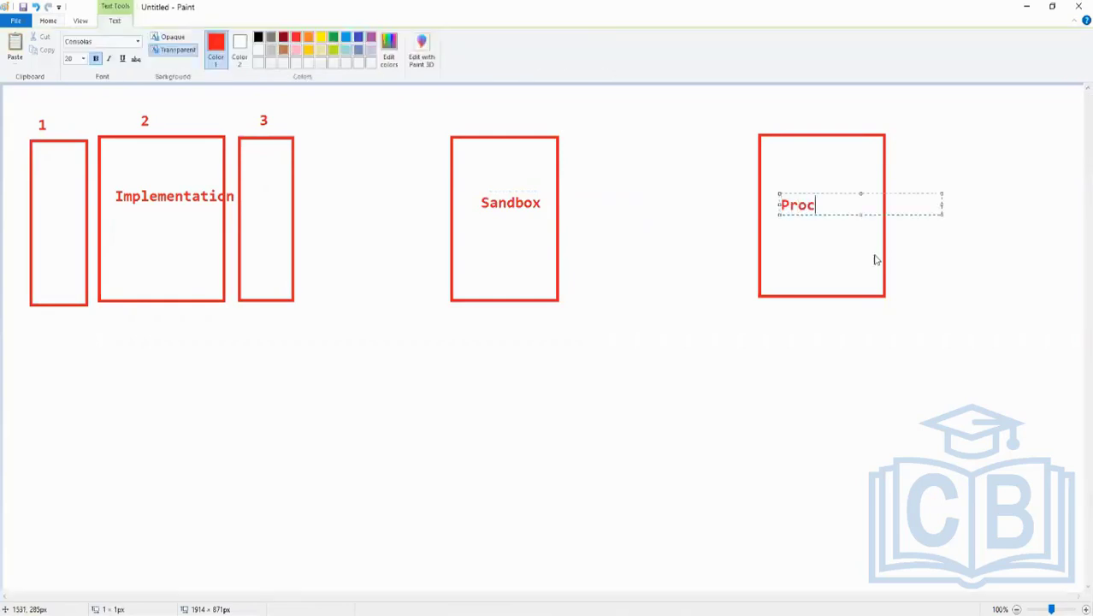
key("BackSpace")
type("duction")
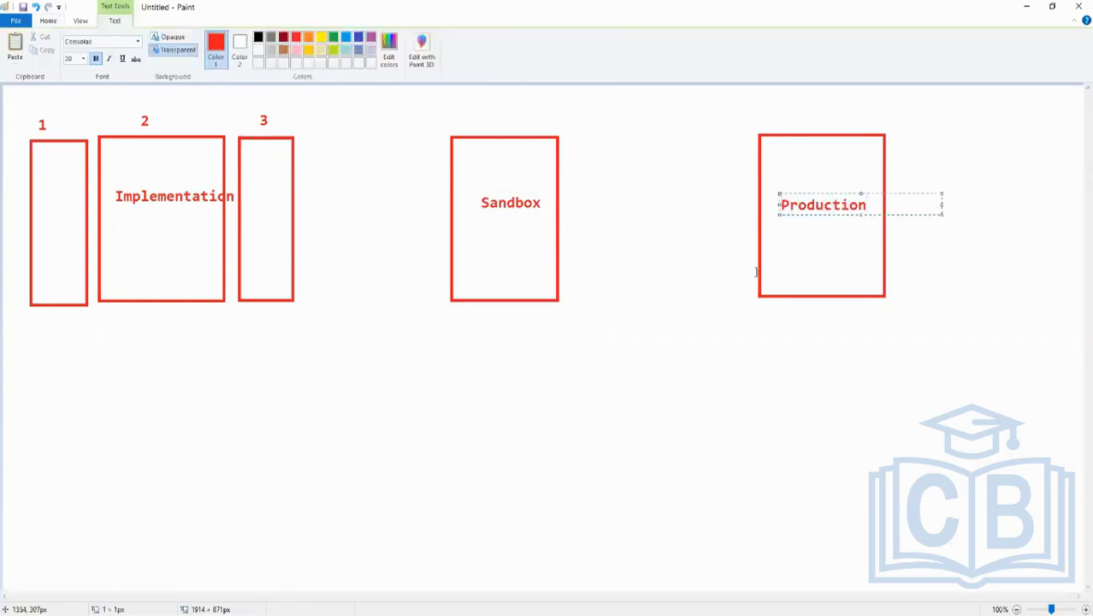
left_click(308, 340)
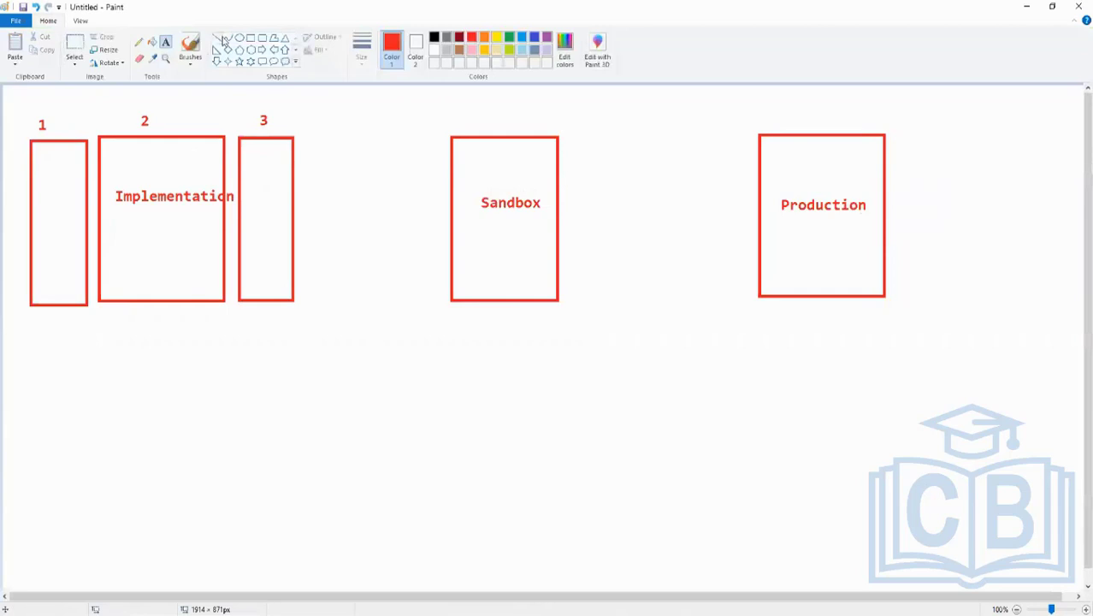
Step: Draw thin orange freehand check marks inside rectangles 2 and 3 and beside the numbers 1, 2 and 3
left_click(138, 41)
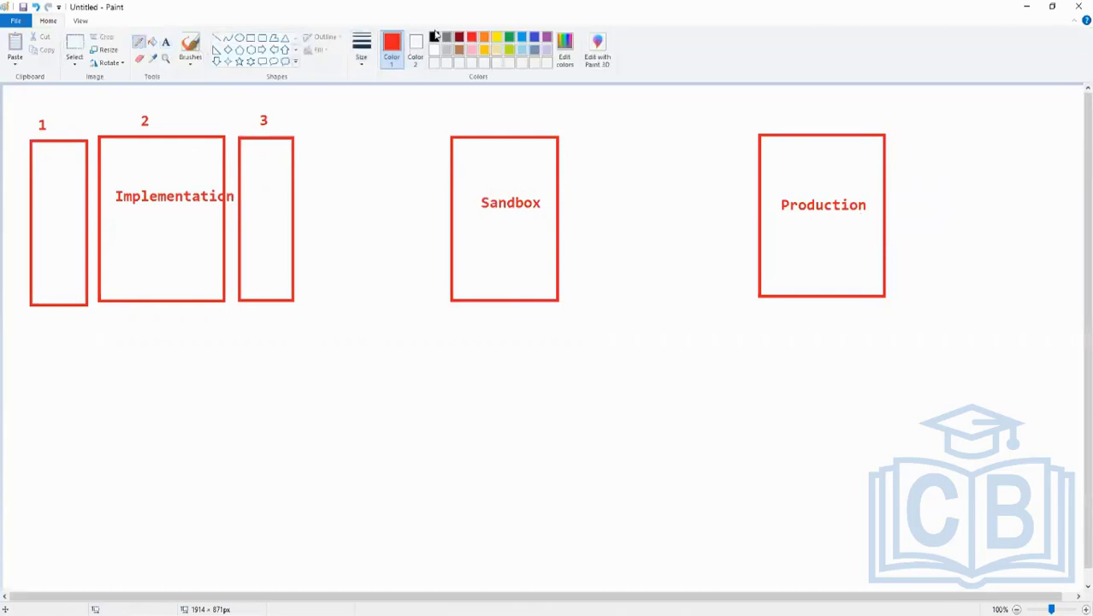
left_click(484, 37)
left_click_drag(152, 164, 185, 145)
left_click_drag(252, 167, 291, 152)
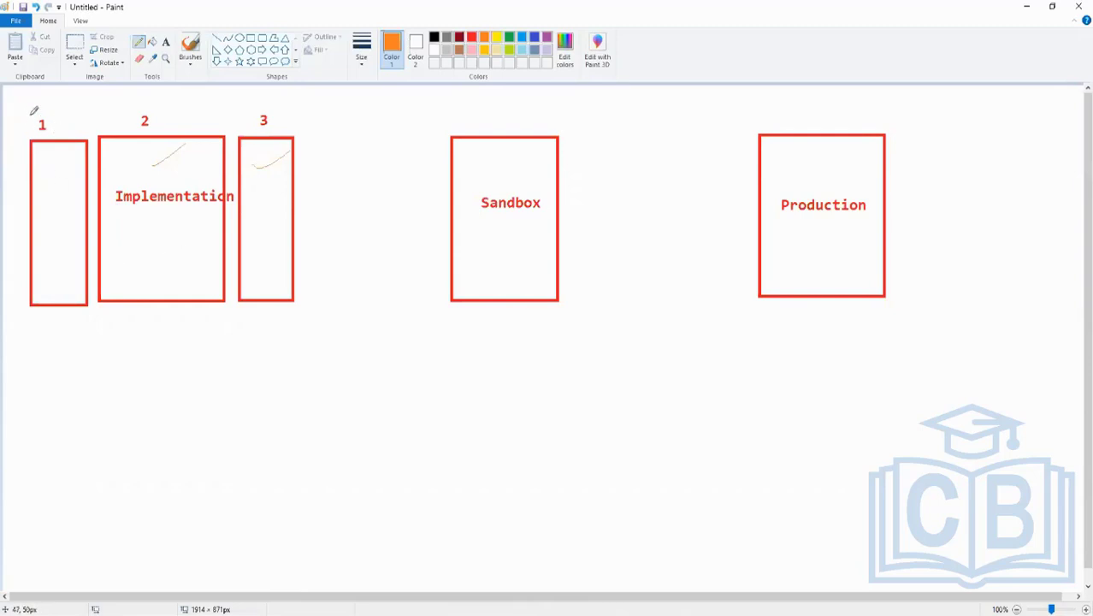
left_click_drag(31, 114, 60, 102)
left_click_drag(157, 114, 197, 94)
left_click_drag(276, 126, 307, 103)
Step: Draw orange freehand curly braces beneath the Implementation group, the Sandbox rectangle and the Production rectangle
mouse_move(12, 301)
left_mouse_down()
mouse_move(223, 332)
mouse_move(321, 292)
left_mouse_up()
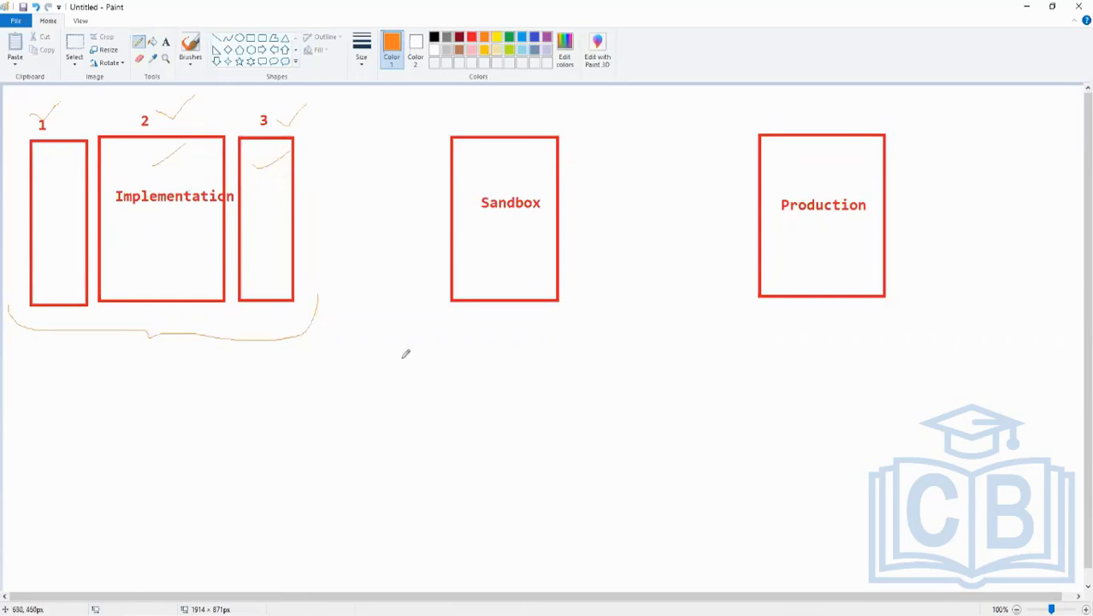
mouse_move(423, 305)
left_mouse_down()
mouse_move(478, 310)
mouse_move(509, 331)
mouse_move(589, 296)
left_mouse_up()
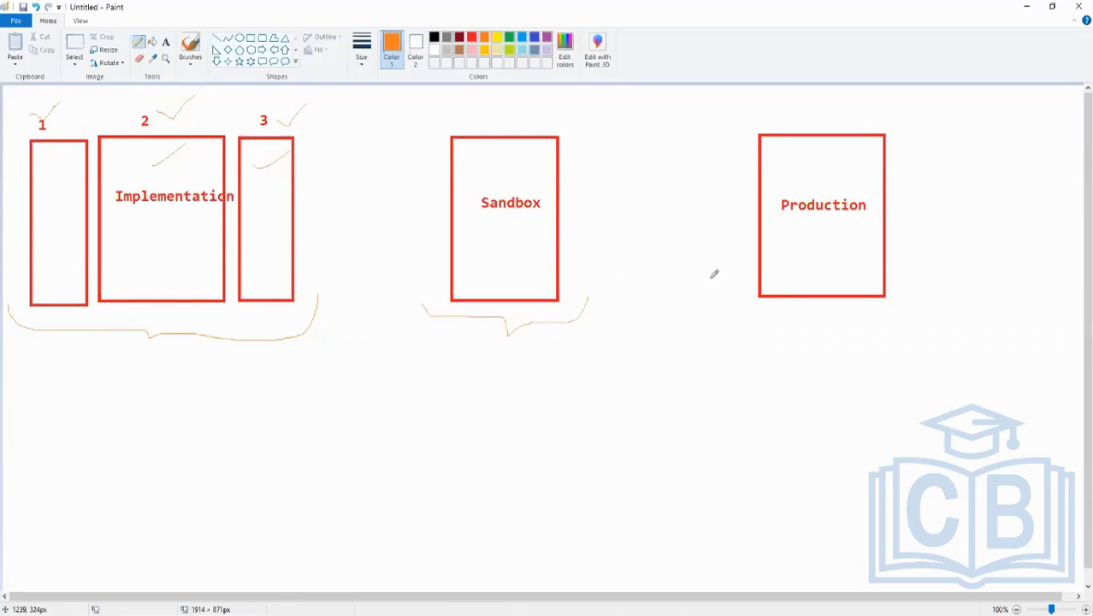
mouse_move(740, 308)
left_mouse_down()
mouse_move(829, 317)
mouse_move(905, 313)
mouse_move(923, 299)
left_mouse_up()
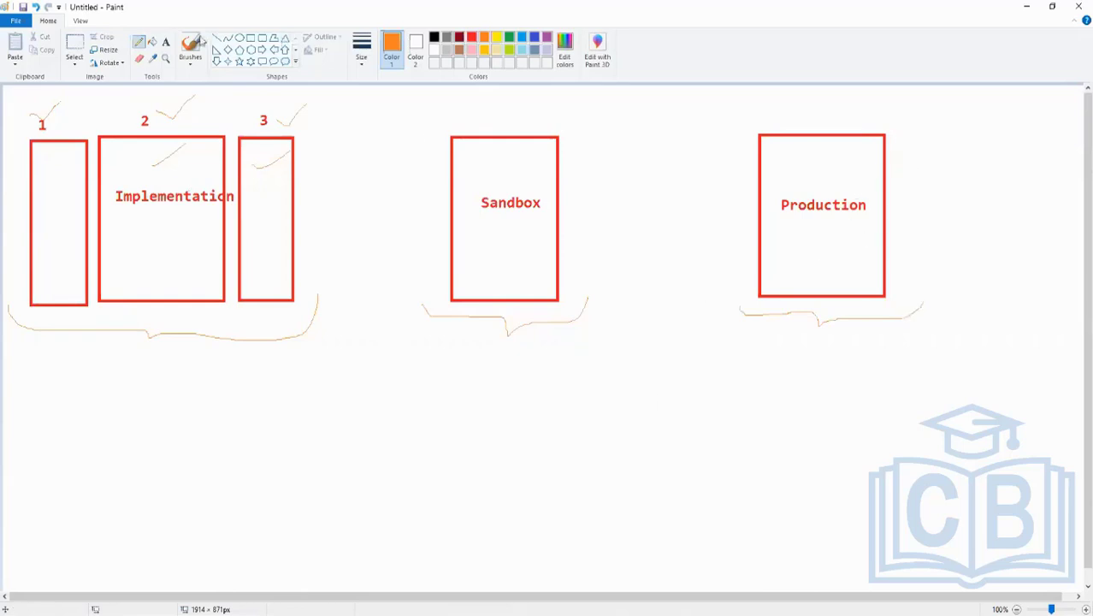
Step: Add the green text "Every weekend" below and between Sandbox and Production, and draw a curved green arrow from Production to Sandbox
left_click(167, 42)
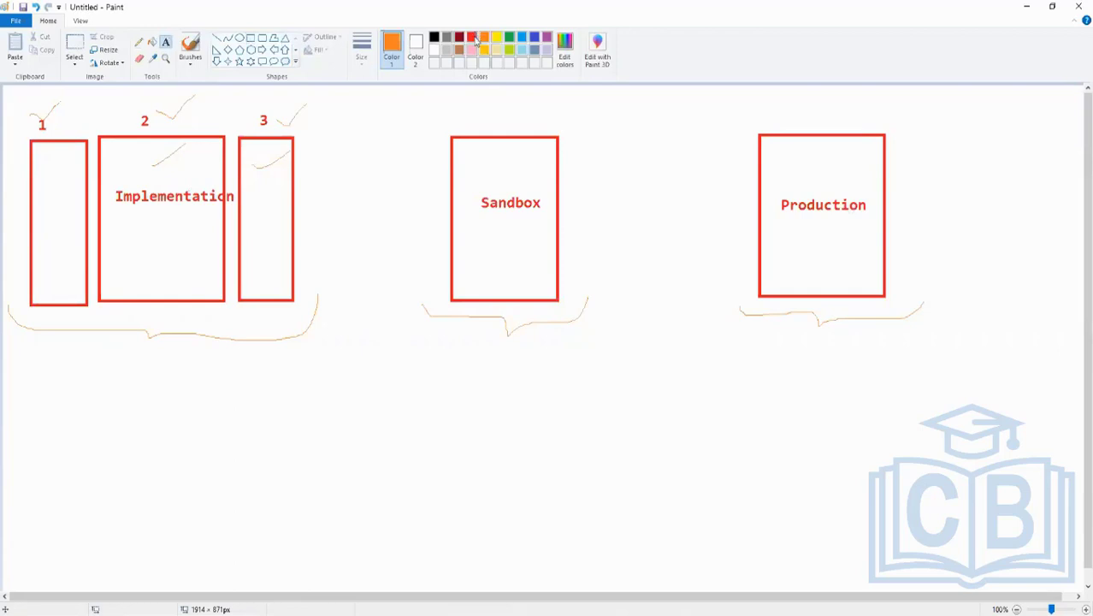
left_click(509, 37)
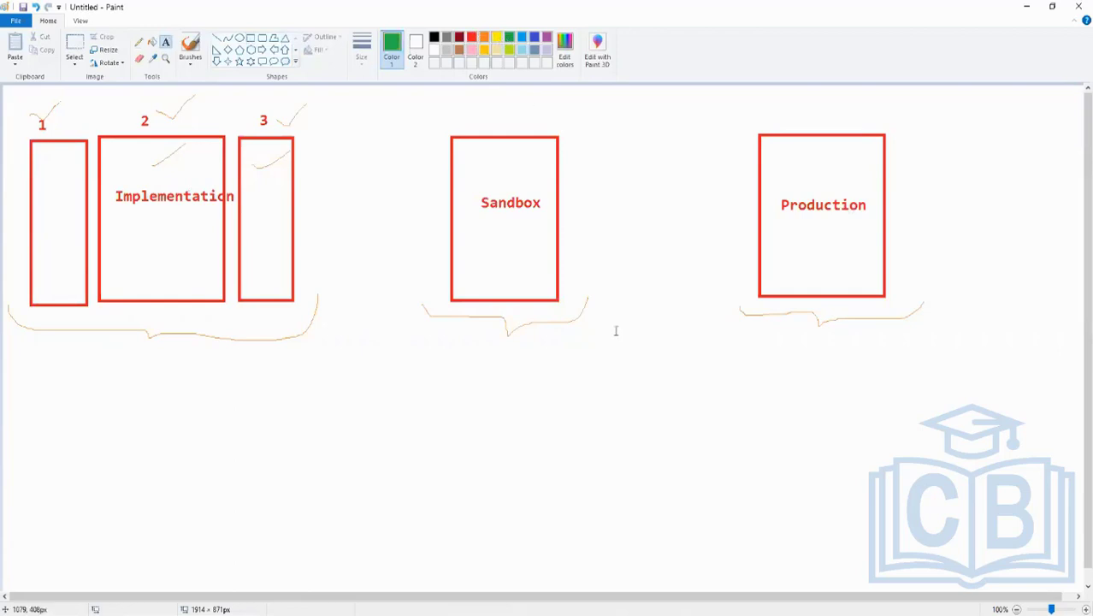
left_click(566, 346)
type("Every weekend")
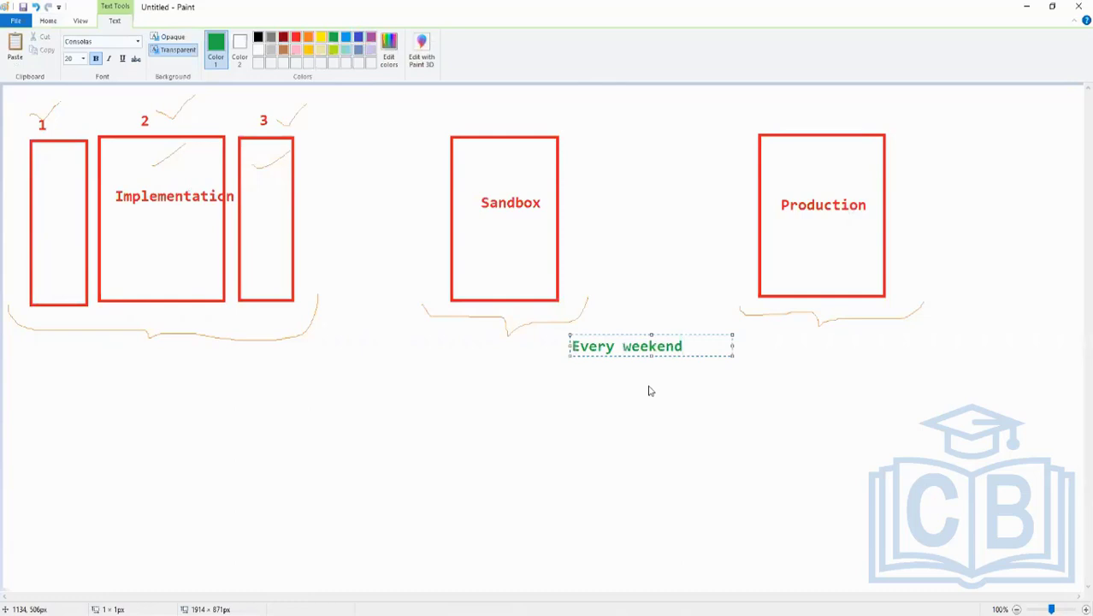
left_click(591, 264)
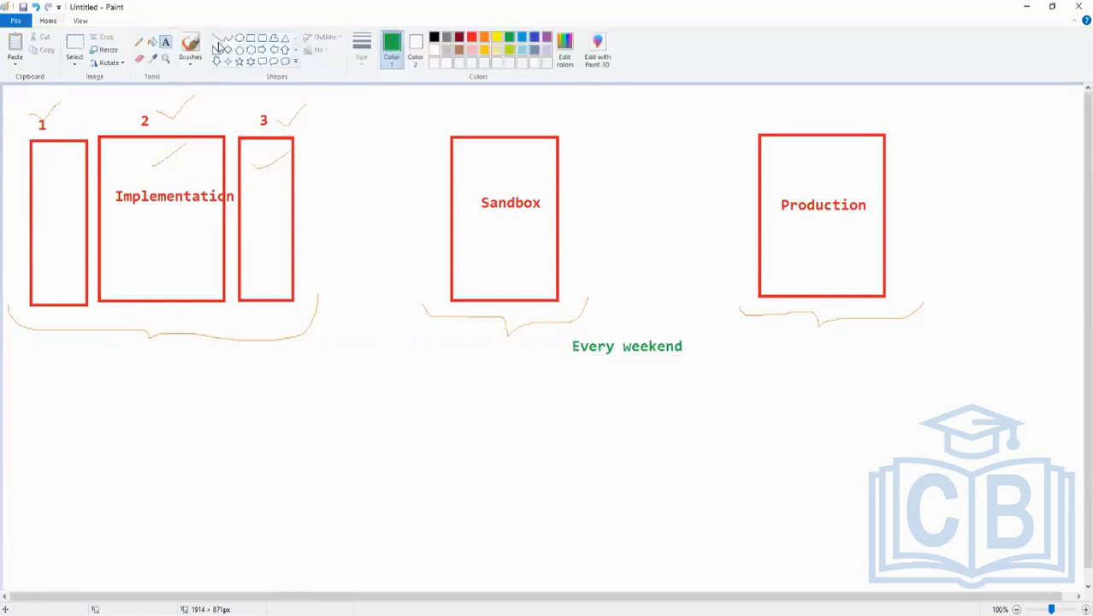
left_click(139, 41)
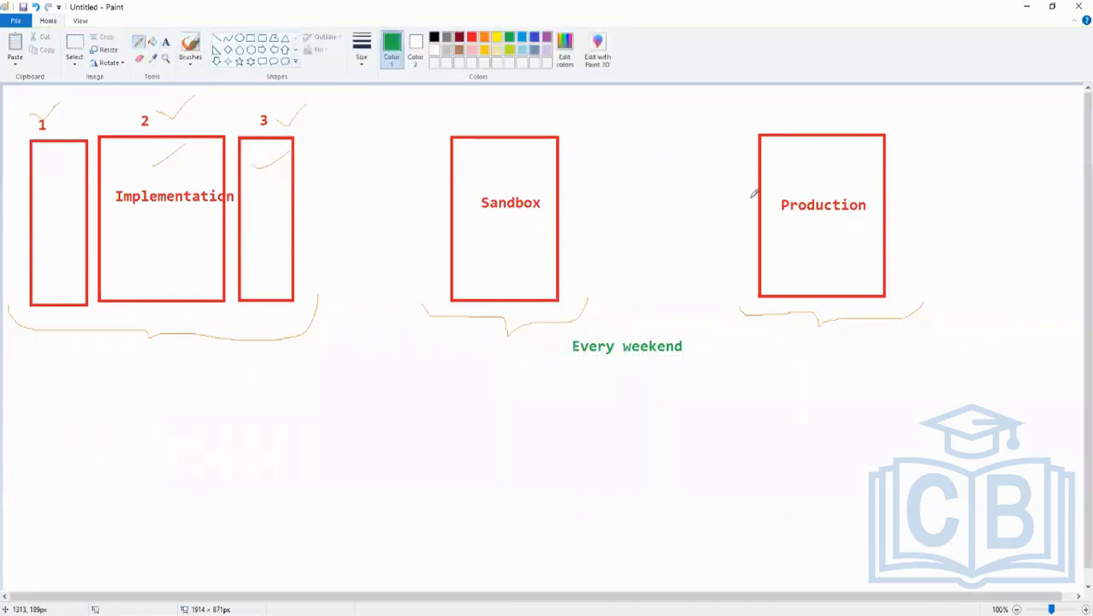
mouse_move(750, 198)
left_mouse_down()
mouse_move(652, 176)
mouse_move(593, 212)
mouse_move(594, 193)
mouse_move(611, 215)
left_mouse_up()
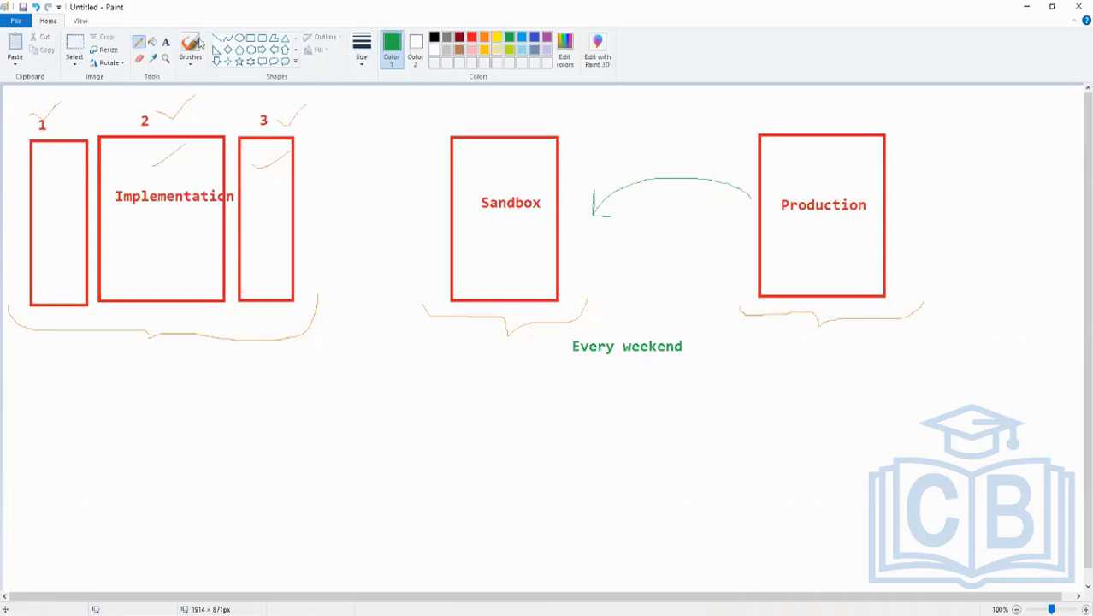
Step: Add the green text "2-6 hours" just below "Every weekend"
left_click(166, 41)
left_click(613, 381)
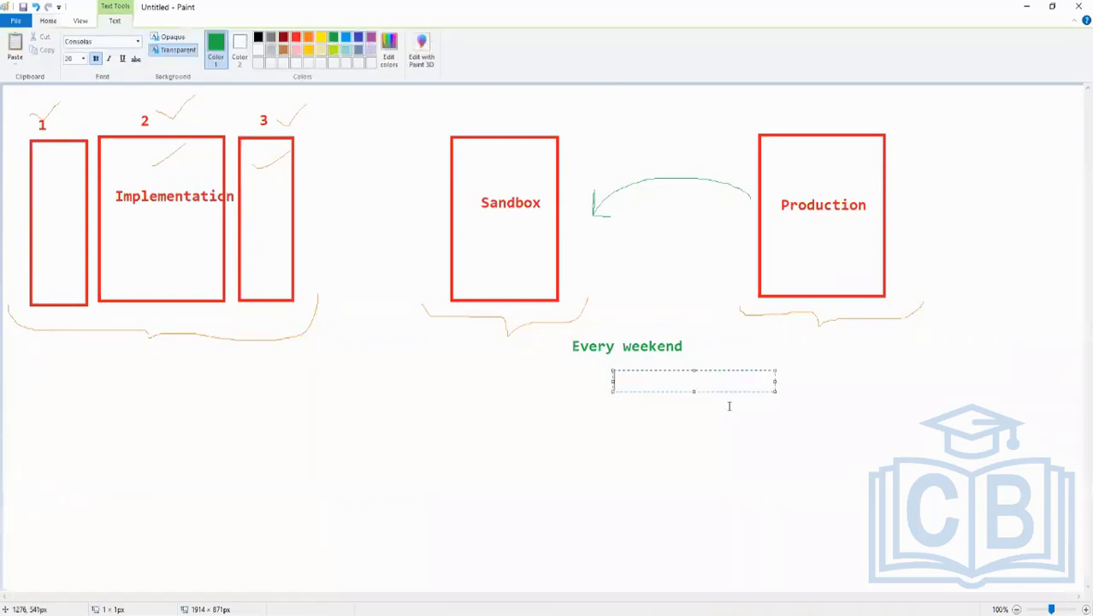
type("2-6 hours")
left_click(535, 378)
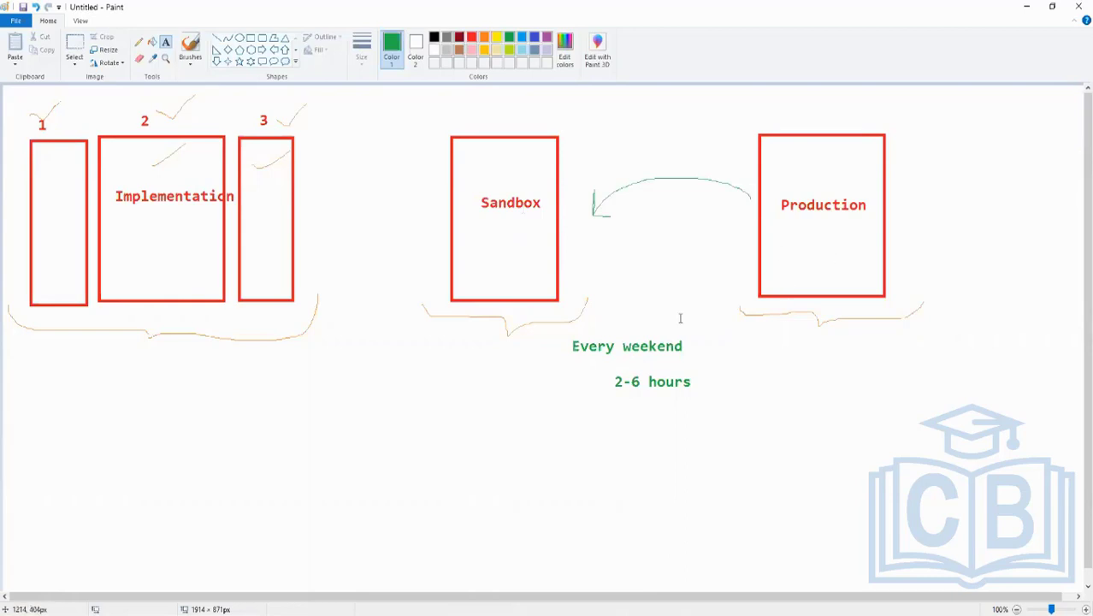
left_click(502, 210)
left_click(447, 345)
left_click(129, 215)
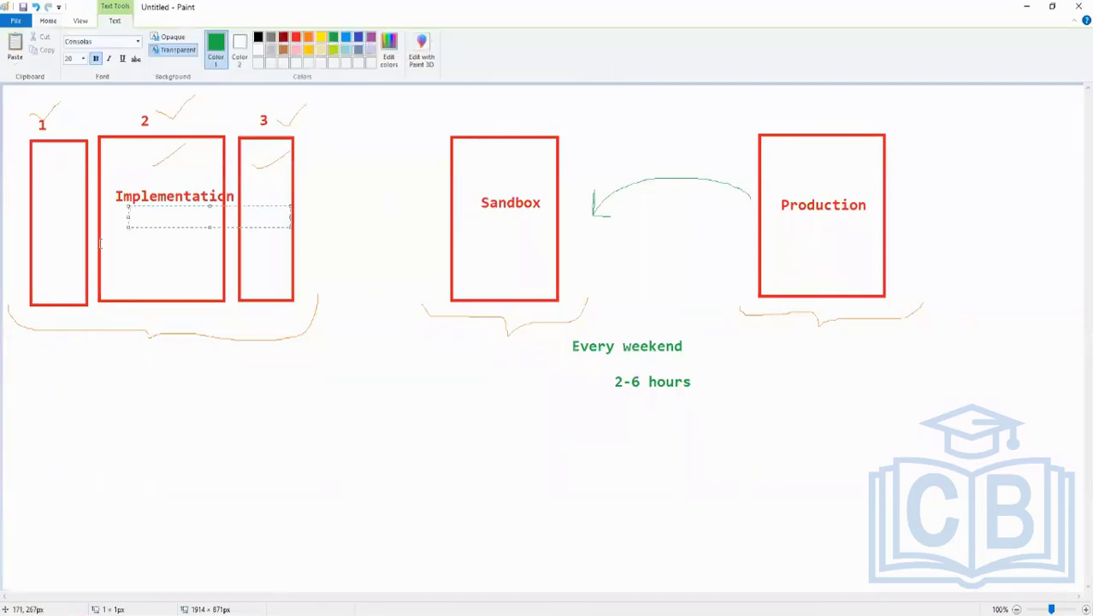
left_click(141, 259)
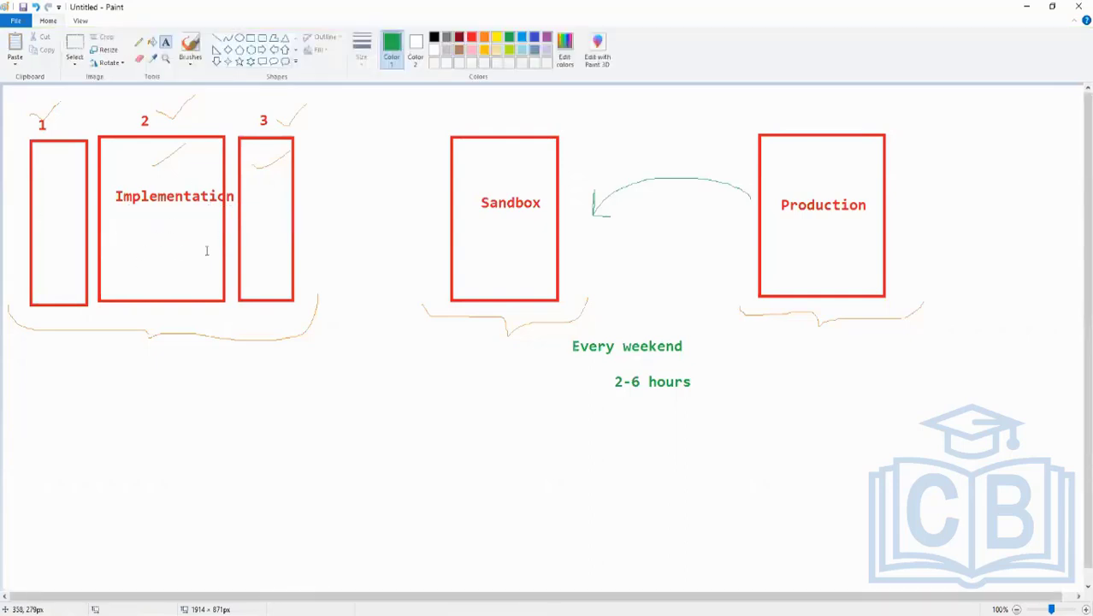
Step: Draw curved green freehand arrows from the Implementation group to Sandbox and from Sandbox to Production
left_click(139, 41)
mouse_move(296, 177)
left_mouse_down()
mouse_move(310, 162)
mouse_move(418, 178)
left_mouse_up()
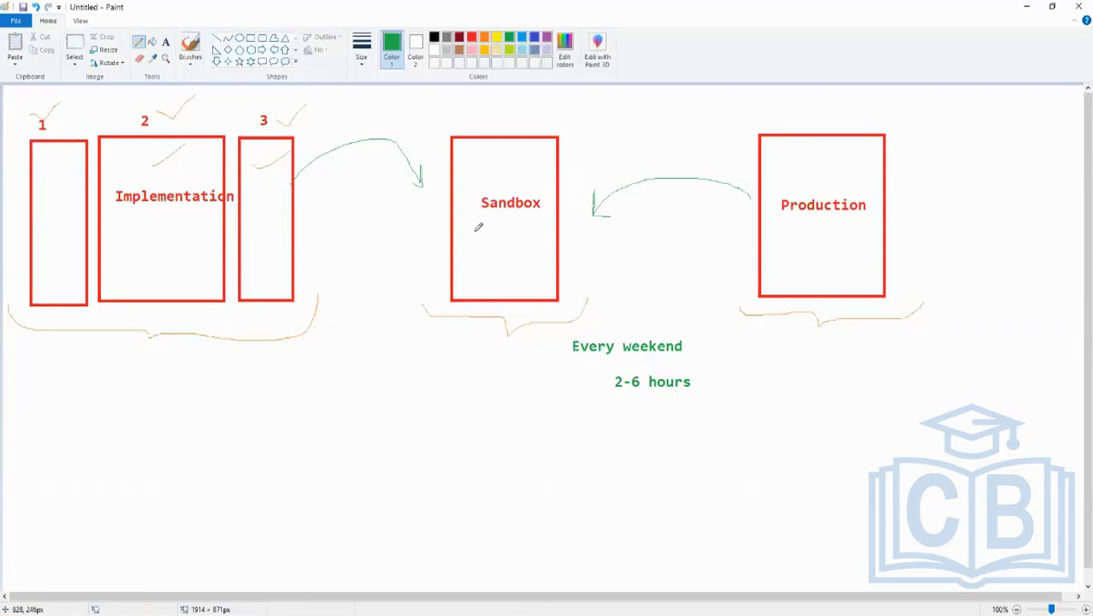
mouse_move(526, 158)
left_mouse_down()
mouse_move(621, 94)
mouse_move(737, 115)
mouse_move(732, 106)
mouse_move(725, 135)
left_mouse_up()
Step: Draw a long curved green arrow beneath the diagram from Implementation to Production and cross it out with an X
mouse_move(142, 358)
left_mouse_down()
mouse_move(285, 445)
mouse_move(639, 443)
mouse_move(793, 349)
mouse_move(802, 379)
left_mouse_up()
left_click_drag(420, 443, 456, 518)
left_click_drag(465, 458, 399, 502)
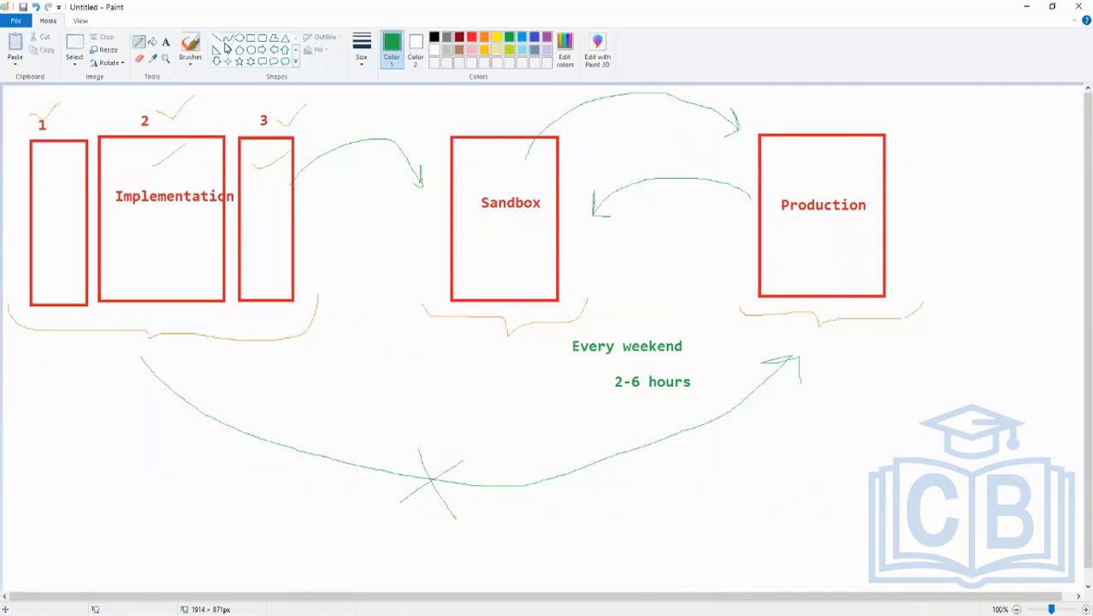
Step: Circle the "Every weekend" and "2-6 hours" notes with a green freehand loop
left_click(167, 43)
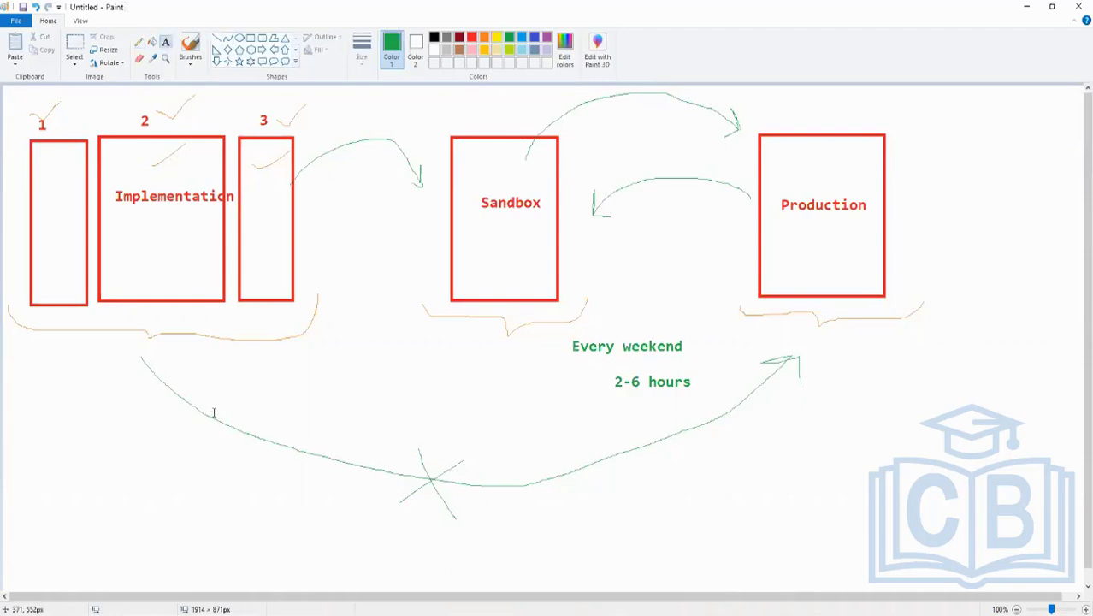
left_click(608, 358)
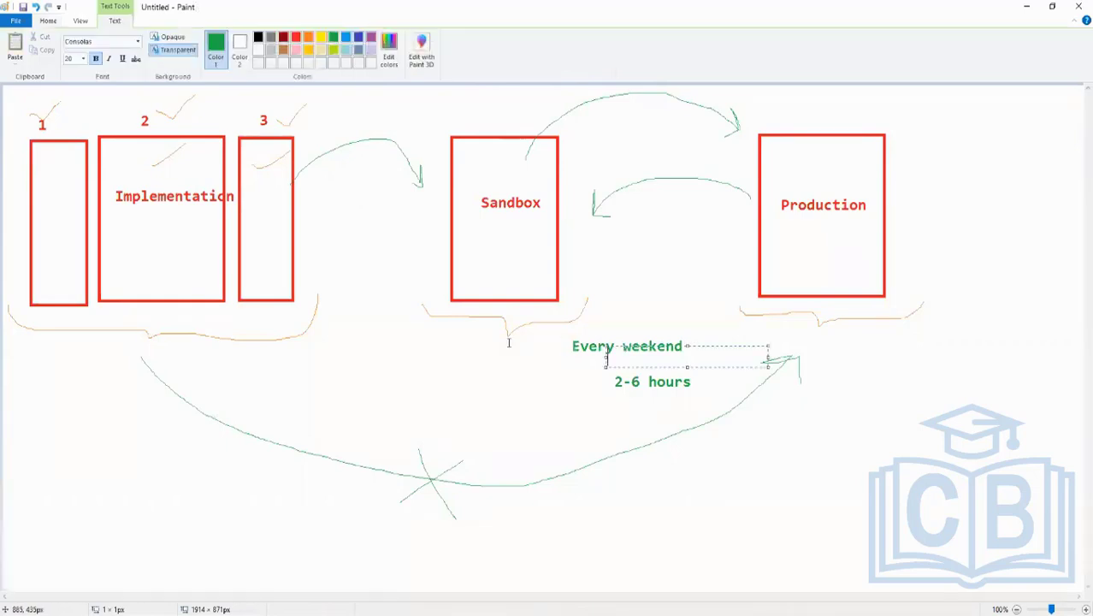
left_click(544, 364)
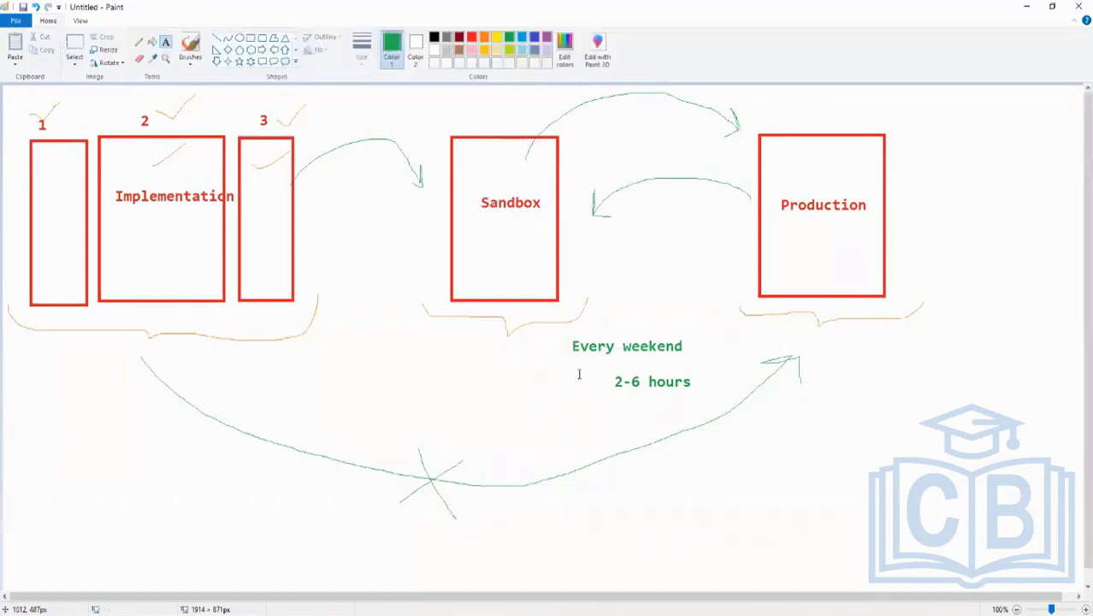
left_click(139, 41)
mouse_move(709, 326)
left_mouse_down()
mouse_move(539, 346)
mouse_move(706, 402)
mouse_move(616, 326)
left_mouse_up()
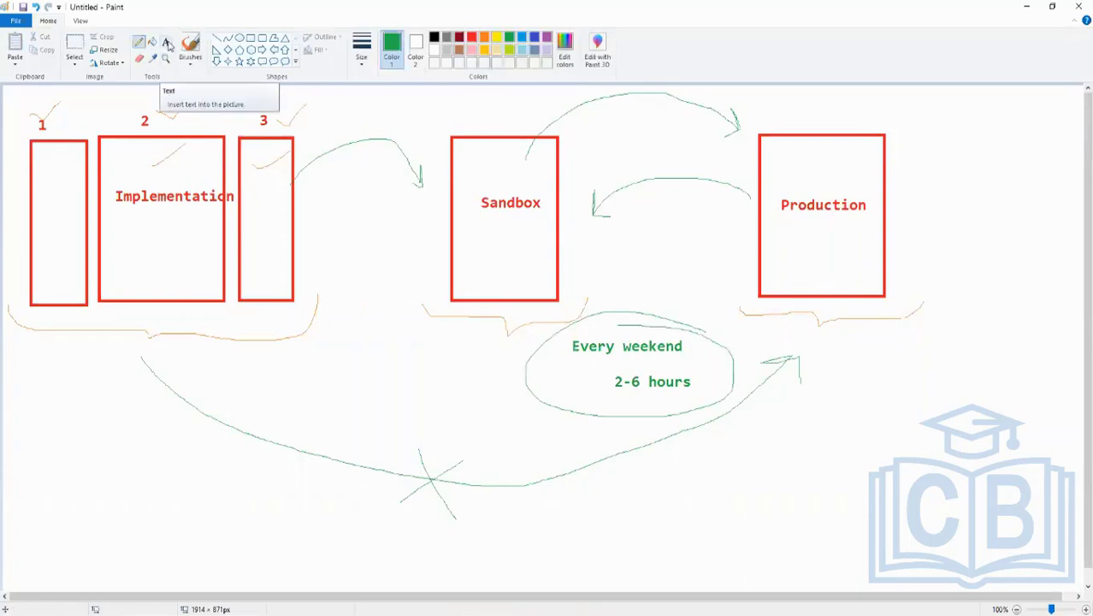
Step: Add a green text note below the Implementation group reading "R1" and "R2", separated by a blank line
left_click(168, 45)
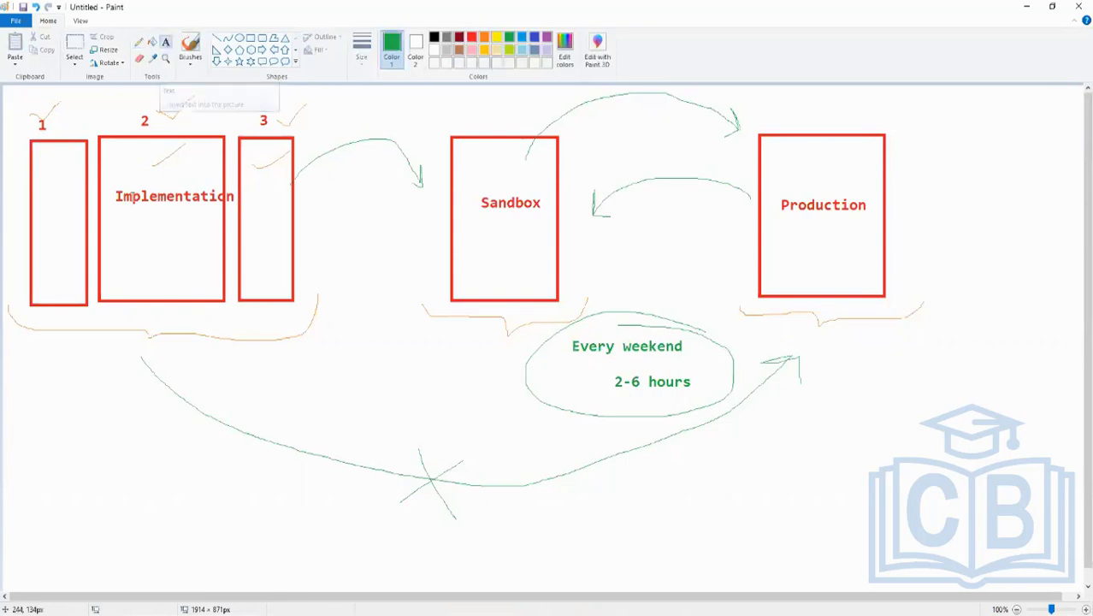
left_click(78, 404)
type("R1")
key("Return")
key("Return")
type("R2")
Step: Insert "2022" in front of both R1 and R2 in the green note
key("Up")
key("Left")
key("Left")
key("Left")
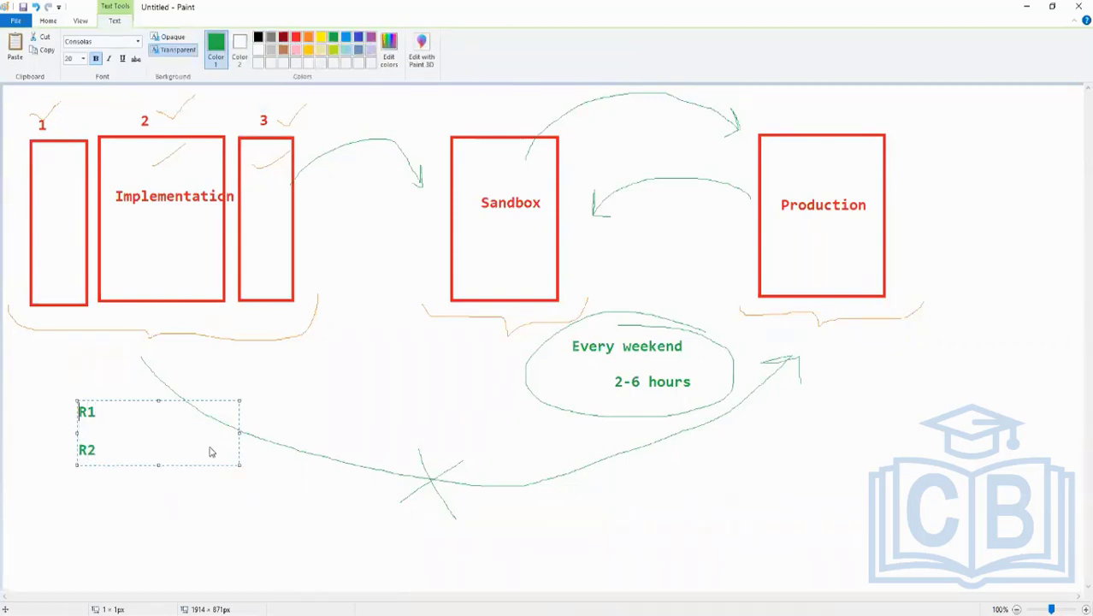
type("2022")
key("Down")
key("Down")
key("Left")
key("Left")
type("2022 n")
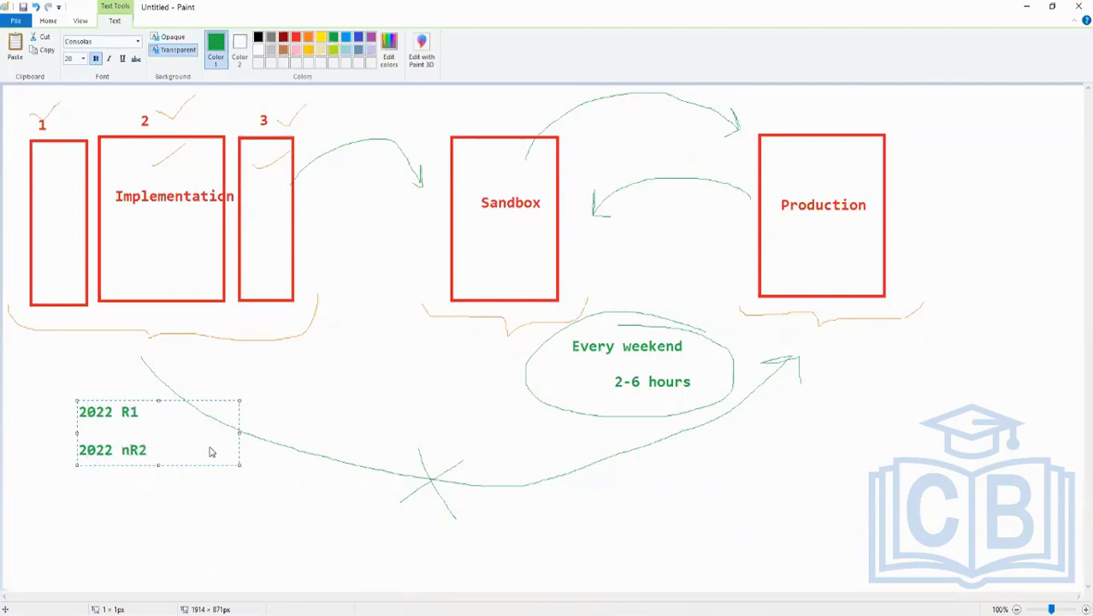
key("BackSpace")
Step: Append "- March" to the 2022 R1 line and "- Sept" to the 2022 R2 line, and shift the note slightly right and down
key("Up")
key("Right")
key("Right")
type("- March")
key("Down")
key("Down")
type("- Sept")
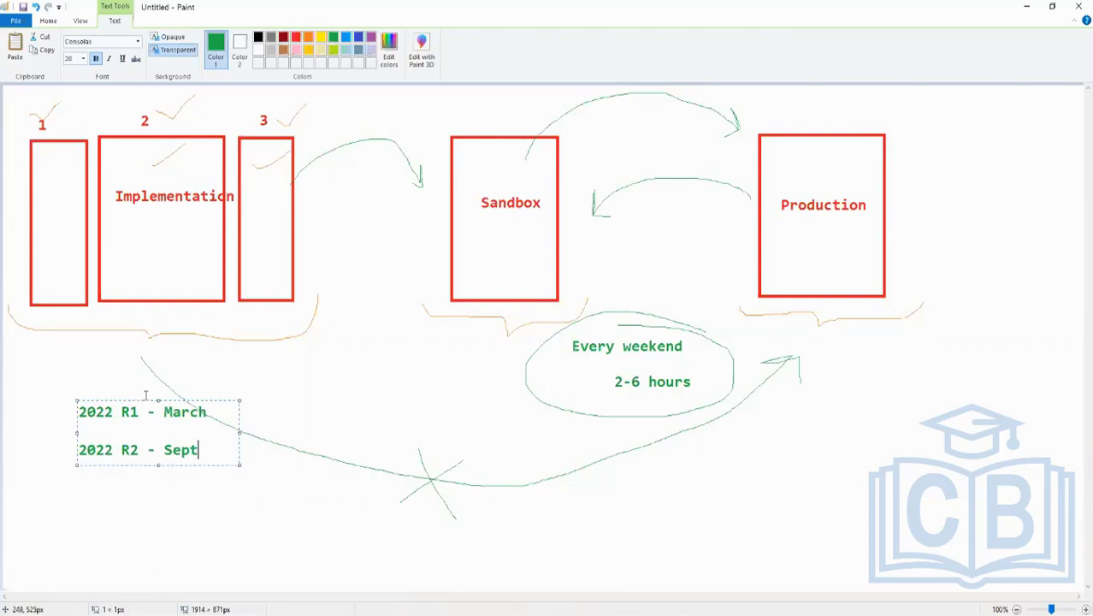
left_click_drag(222, 397, 254, 408)
left_click(380, 458)
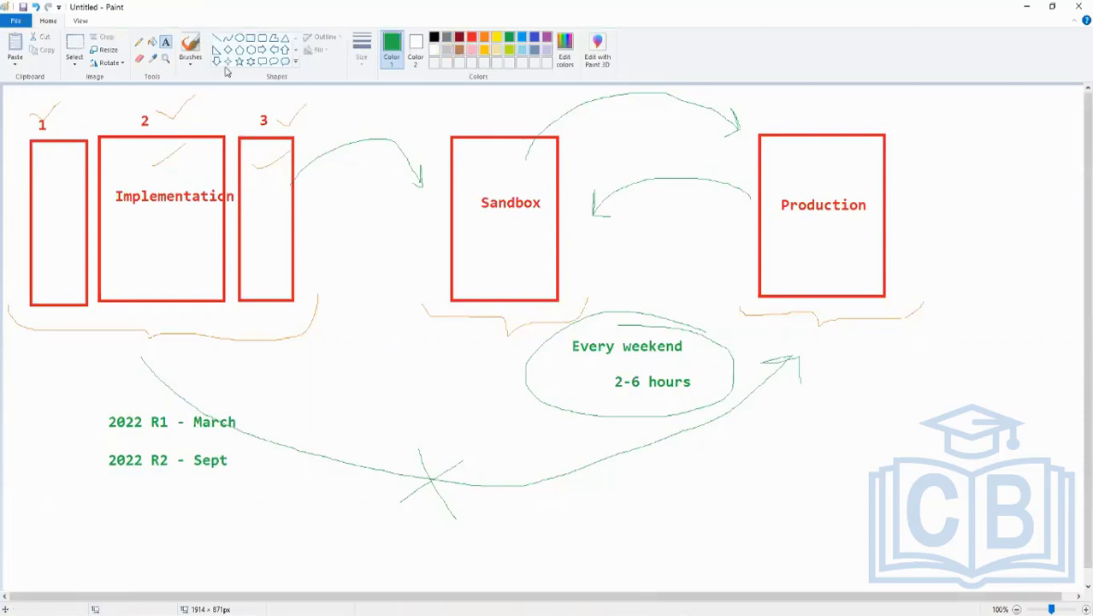
Step: Draw a green rectangle about 193 × 315 px below the Sandbox box and label it "Sandbox Preview" on two lines
left_click(251, 38)
mouse_move(386, 351)
left_mouse_down()
mouse_move(494, 440)
mouse_move(497, 539)
left_mouse_up()
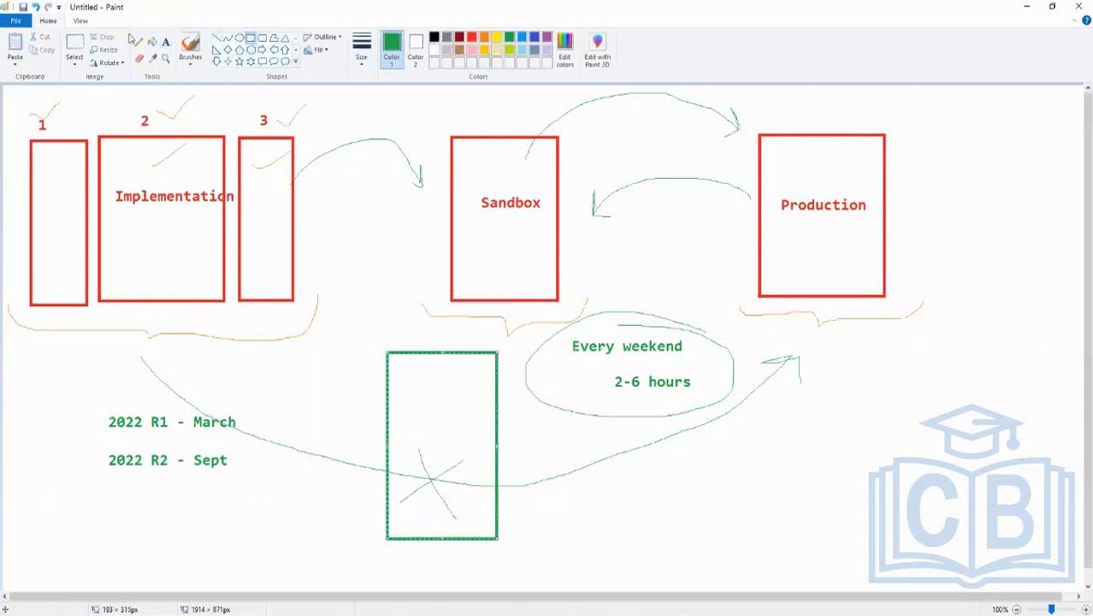
left_click(165, 42)
left_click(414, 416)
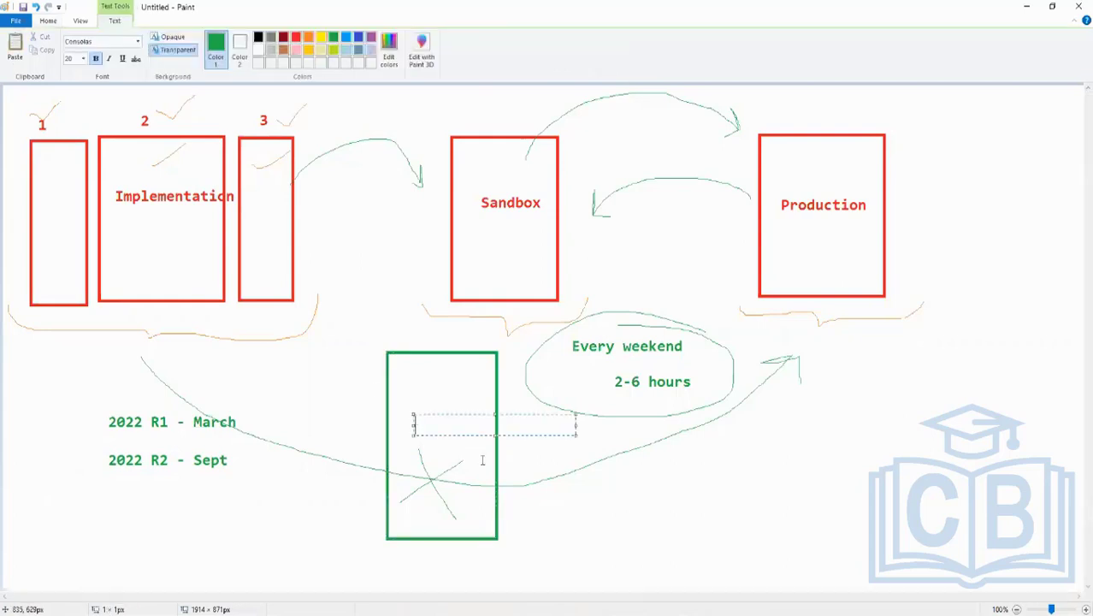
type("Sandbox")
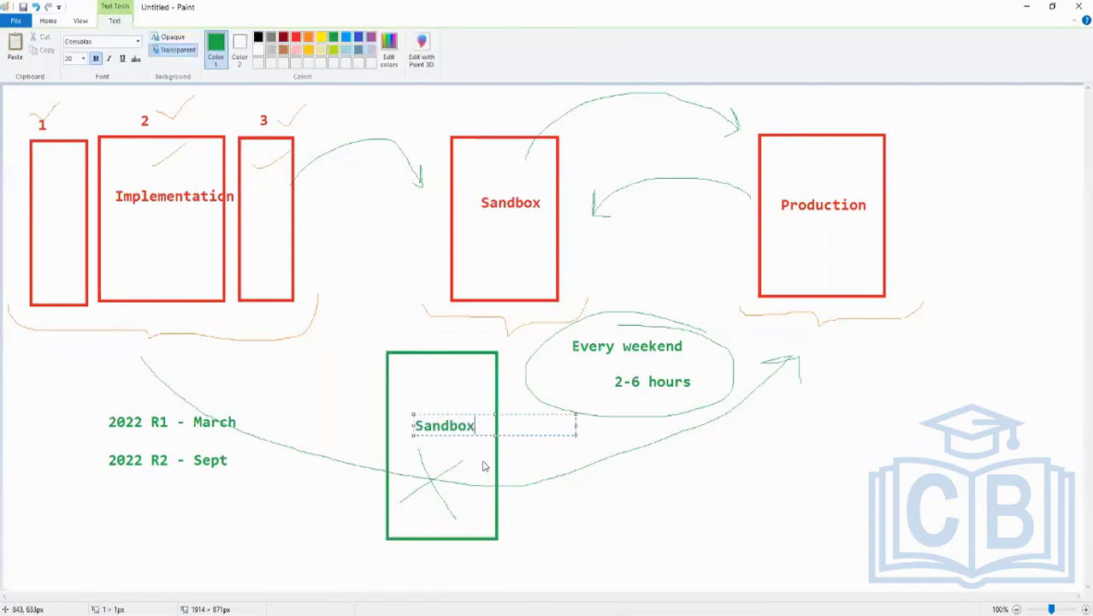
key("Return")
type("Preview")
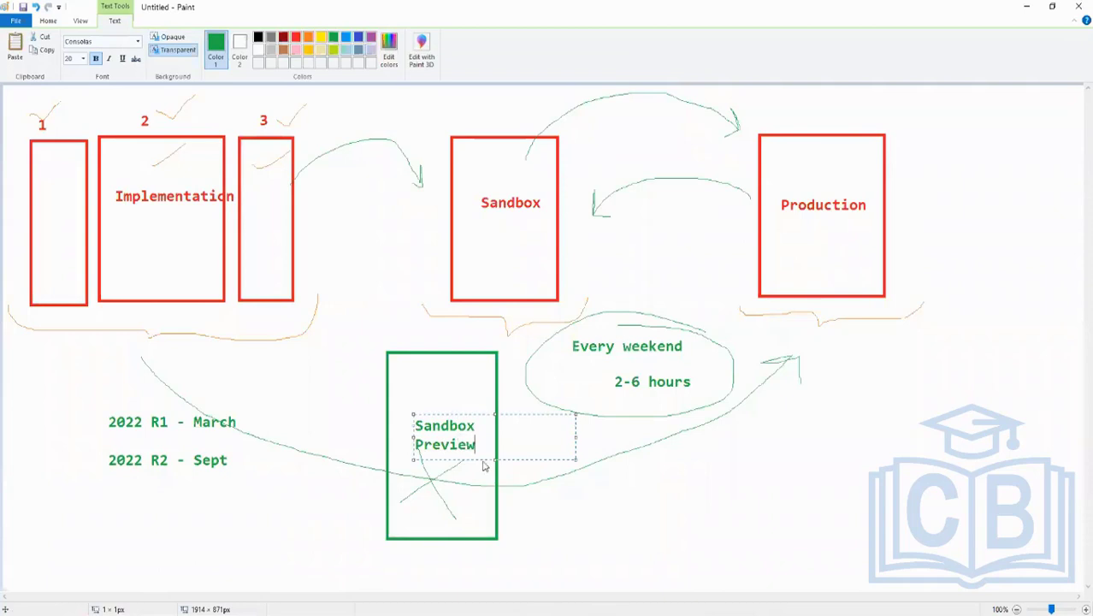
left_click(607, 486)
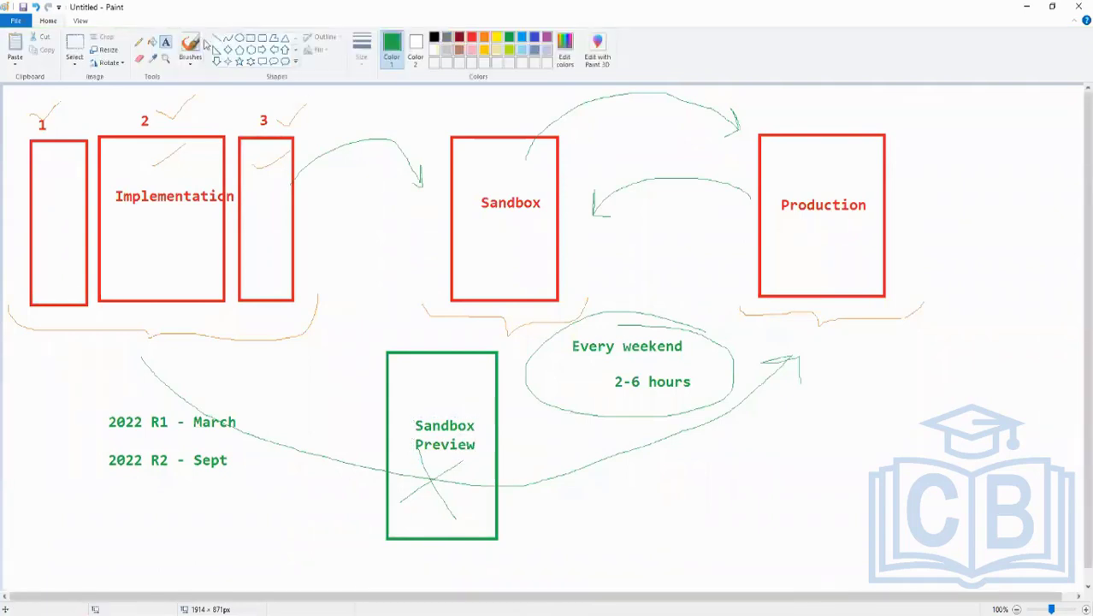
Step: Draw a blue freehand check mark at "March" and a freehand box around the "2022 R2 - Sept" line
left_click(139, 41)
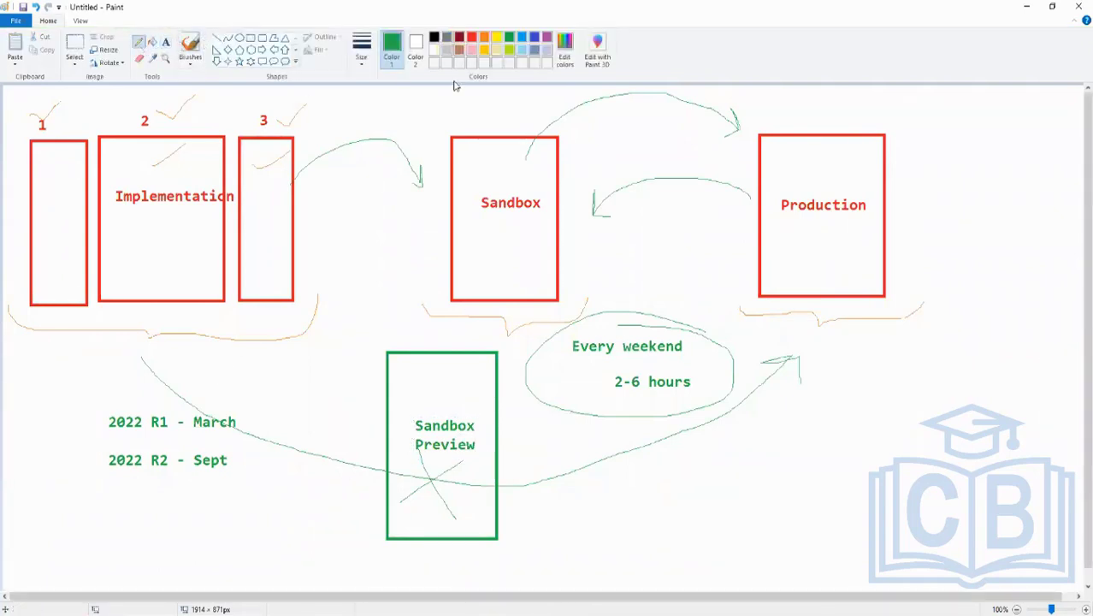
left_click(535, 38)
left_click_drag(207, 405, 253, 385)
mouse_move(101, 477)
left_mouse_down()
mouse_move(253, 476)
mouse_move(248, 434)
mouse_move(97, 436)
mouse_move(101, 475)
left_mouse_up()
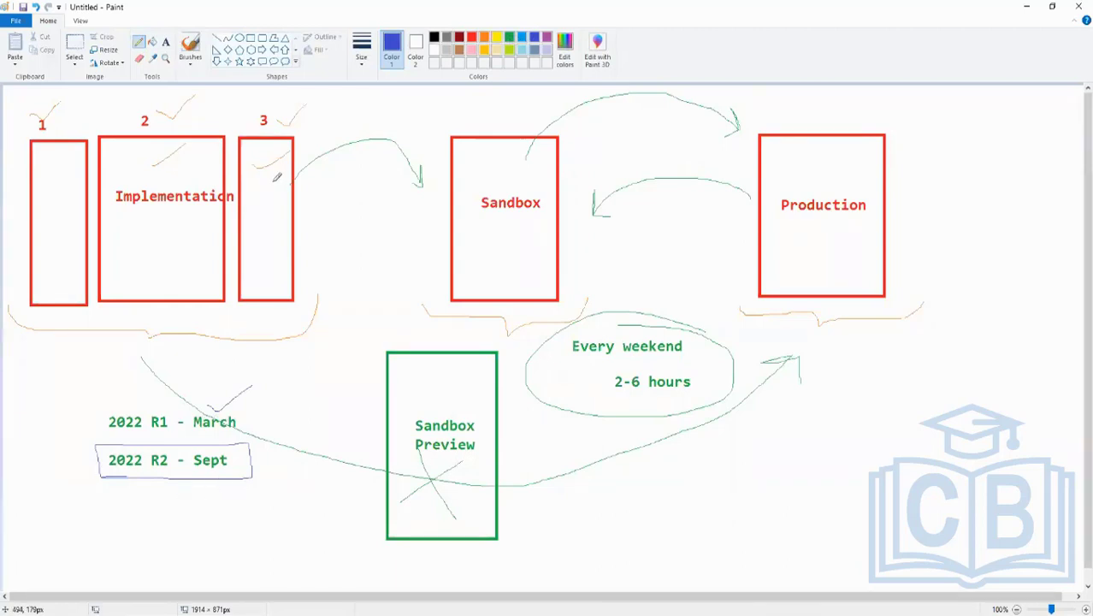
Step: Add the blue text "Aug" near the bottom of the Sandbox Preview box
left_click(166, 41)
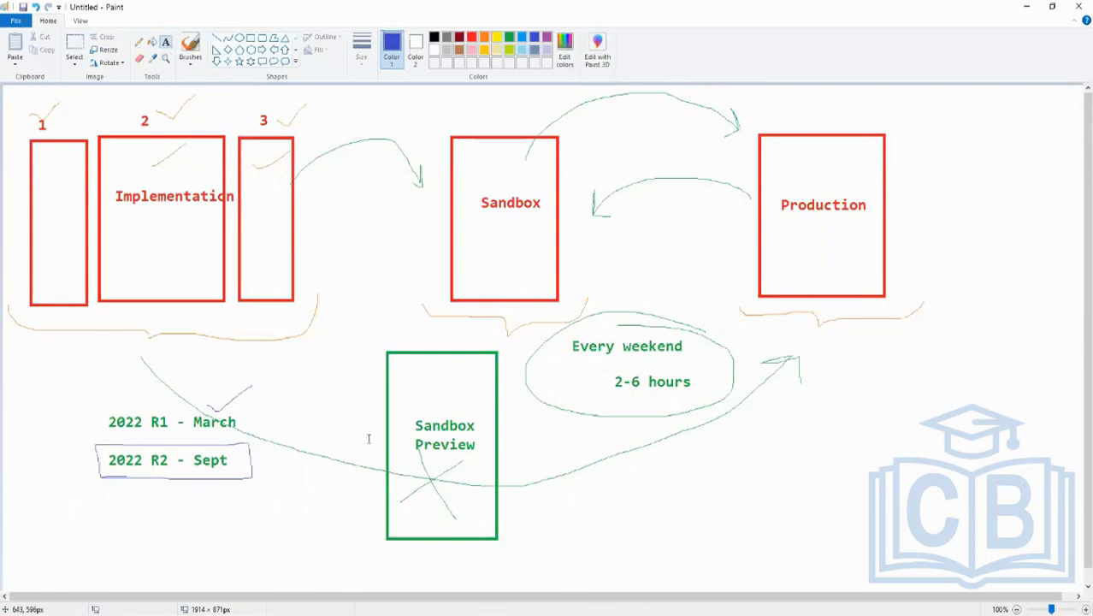
left_click(404, 505)
type("Aug")
left_click(609, 500)
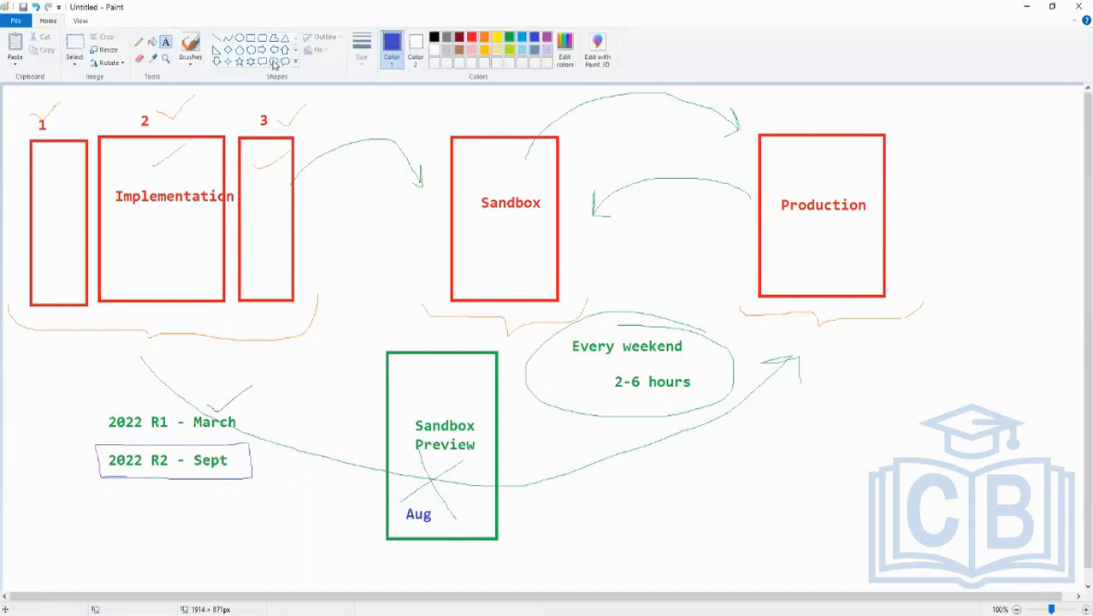
Step: Draw a blue freehand check mark above the Sandbox Preview label and a curved arrow from Production to the Sandbox Preview box
left_click(437, 402)
left_click(406, 364)
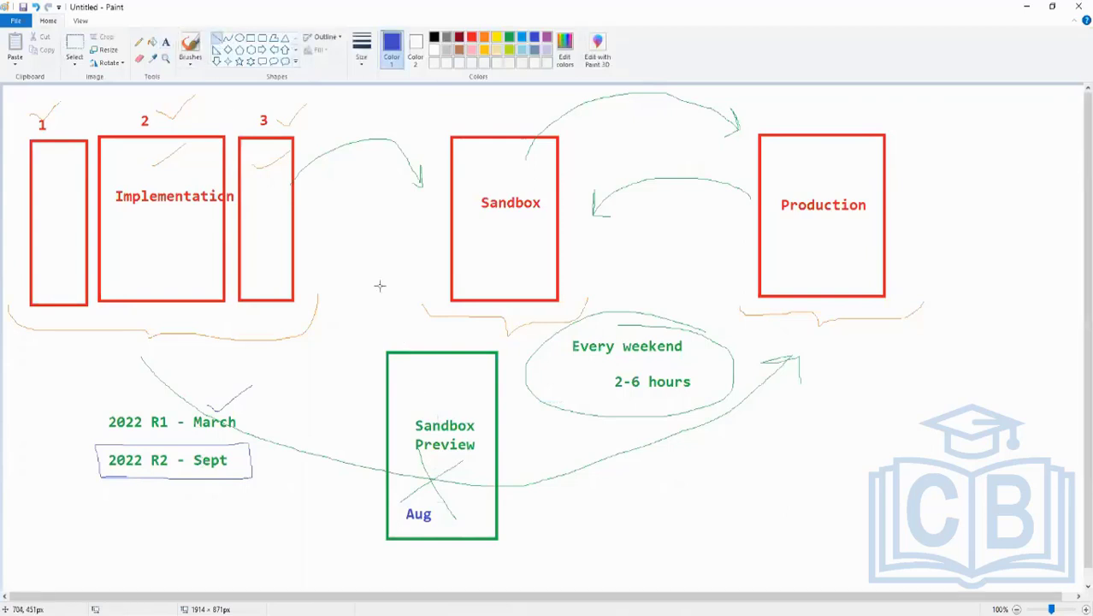
left_click(139, 42)
left_click_drag(422, 394, 466, 375)
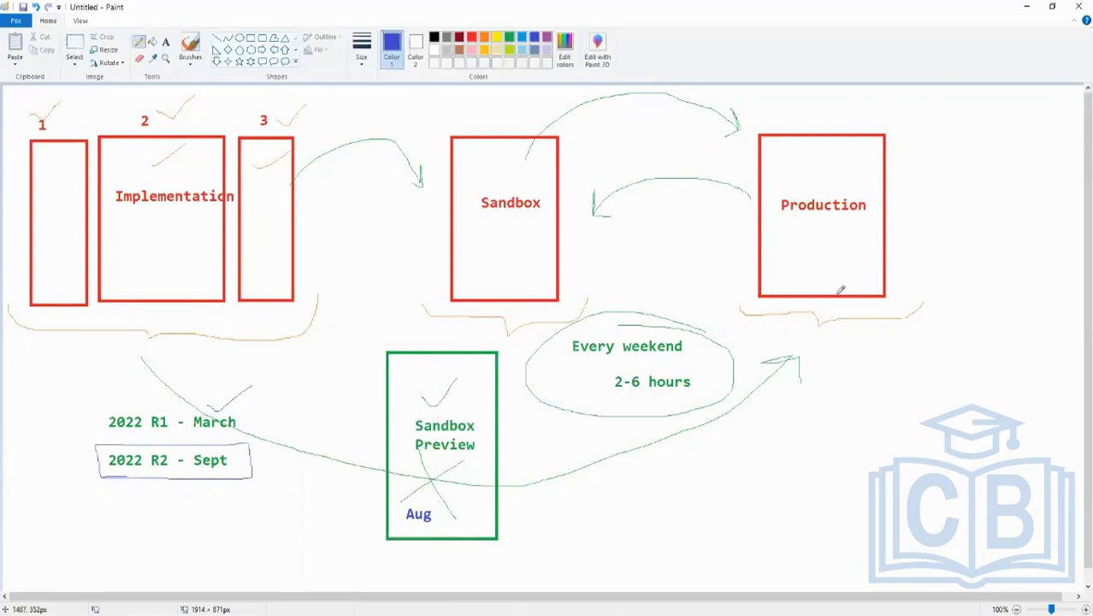
mouse_move(837, 296)
left_mouse_down()
mouse_move(836, 327)
mouse_move(590, 471)
mouse_move(523, 438)
mouse_move(524, 460)
left_mouse_up()
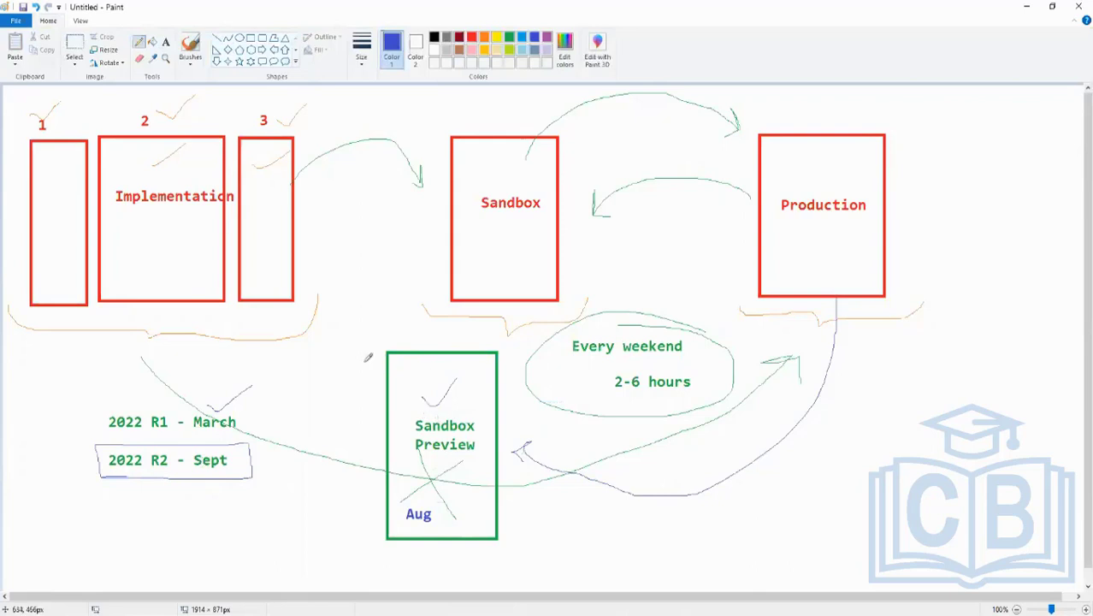
Step: Draw blue check marks at the upper-left corners of Sandbox Preview and Sandbox, plus a short arrow pointing at each box's left edge
mouse_move(365, 362)
left_mouse_down()
mouse_move(374, 375)
mouse_move(435, 329)
left_mouse_up()
mouse_move(434, 151)
left_mouse_down()
mouse_move(441, 162)
mouse_move(492, 120)
left_mouse_up()
mouse_move(394, 229)
left_mouse_down()
mouse_move(425, 221)
mouse_move(437, 233)
left_mouse_up()
mouse_move(341, 414)
left_mouse_down()
mouse_move(389, 411)
mouse_move(370, 426)
left_mouse_up()
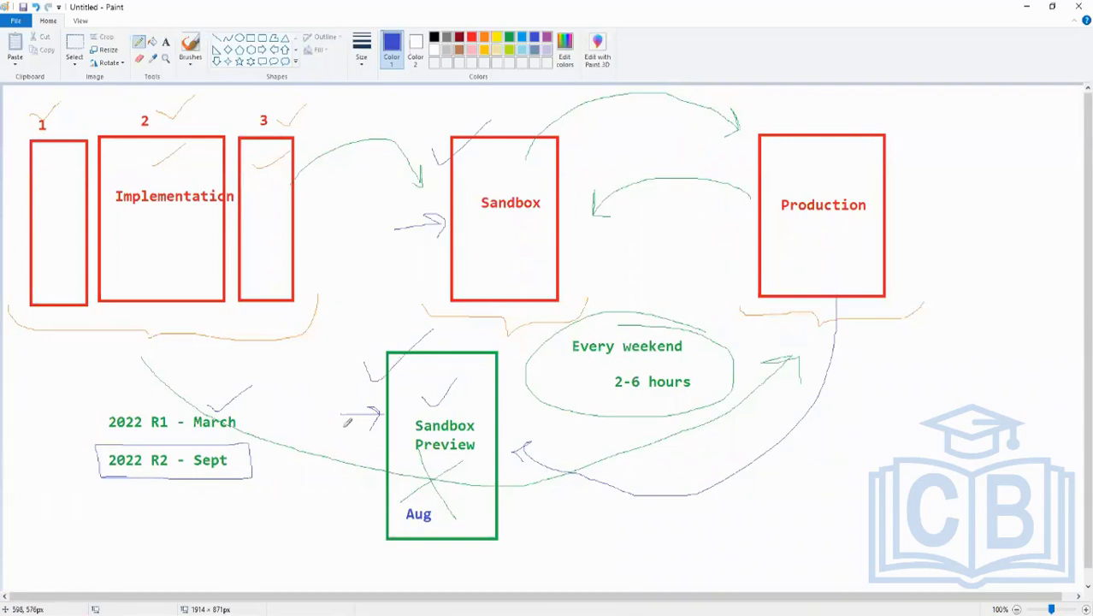
Step: Circle "Aug" in blue and draw check marks below the Implementation, Sandbox and Production labels
mouse_move(445, 510)
left_mouse_down()
mouse_move(419, 493)
mouse_move(399, 523)
mouse_move(445, 523)
mouse_move(436, 501)
left_mouse_up()
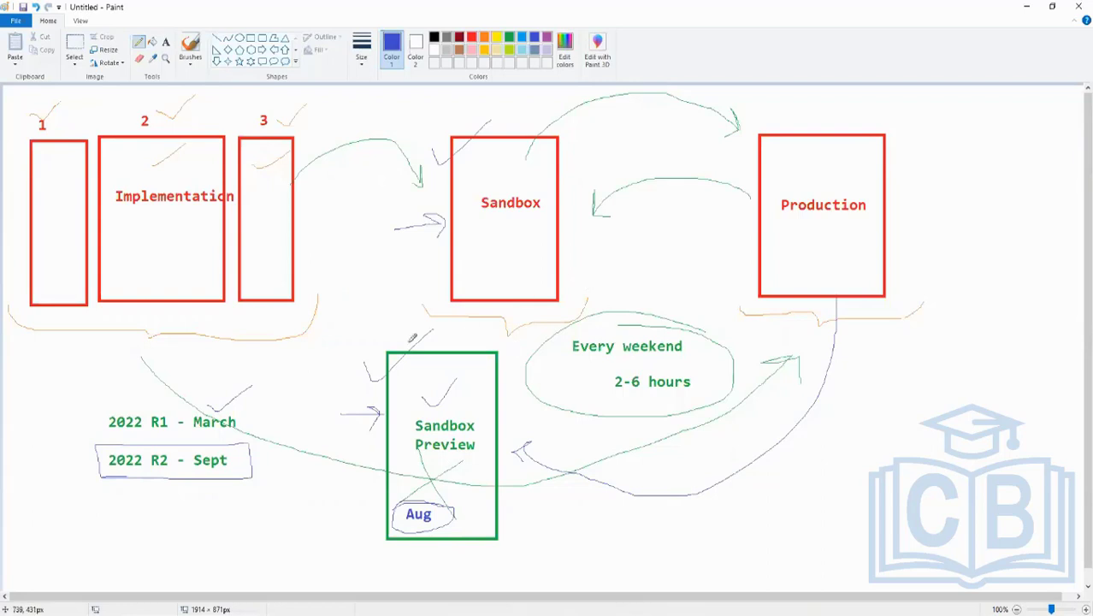
left_click_drag(127, 237, 181, 219)
left_click_drag(496, 232, 570, 199)
left_click_drag(839, 242, 903, 204)
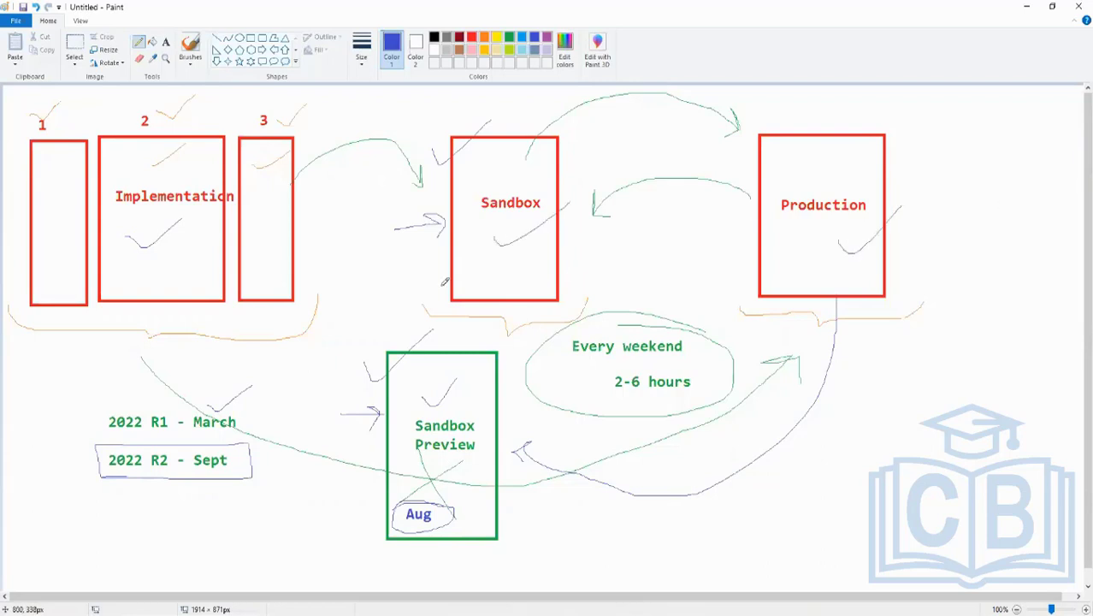